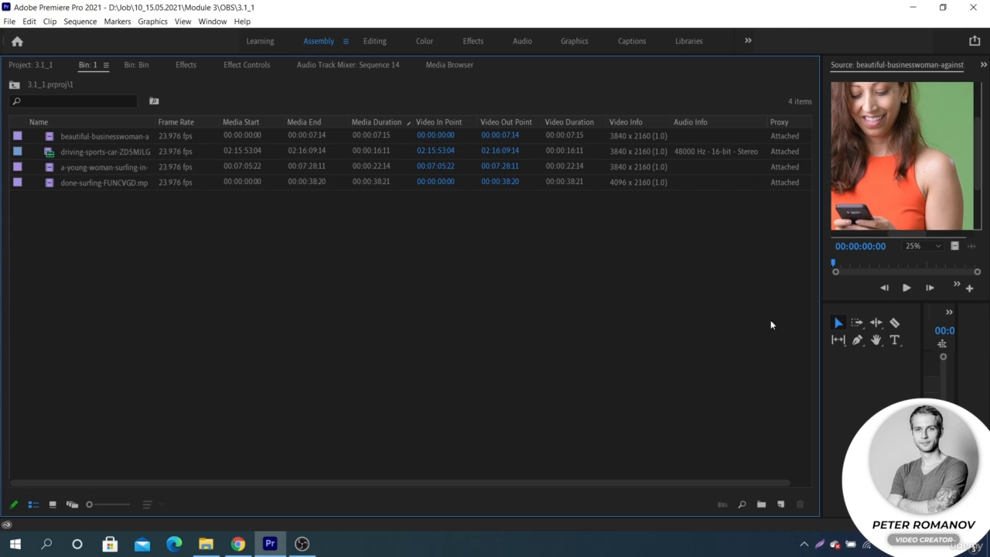
- Select the businesswoman, driving car and young-woman surfing clips in the bin and start creating proxies for them
{"action": "left_click", "coordinate": [602, 167]}
{"action": "left_click", "coordinate": [594, 184]}
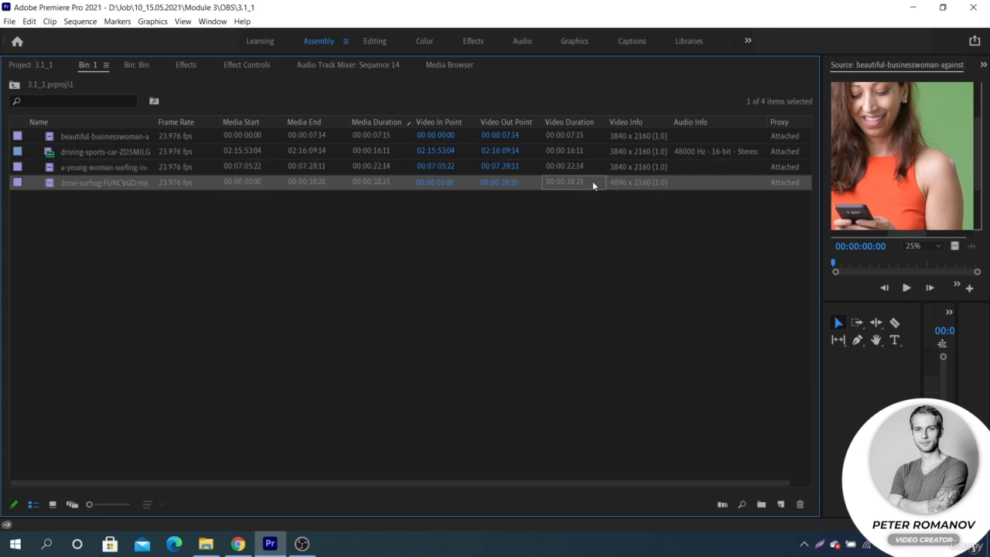
{"action": "left_click", "coordinate": [654, 192]}
{"action": "left_click_drag", "start_coordinate": [156, 194], "coordinate": [204, 133]}
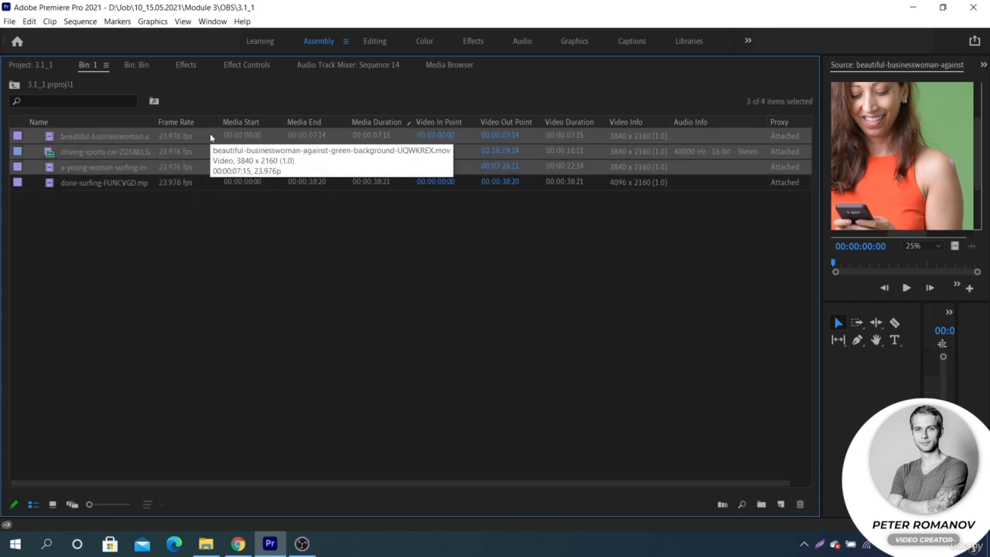
{"action": "right_click", "coordinate": [210, 137]}
{"action": "mouse_move", "coordinate": [253, 394]}
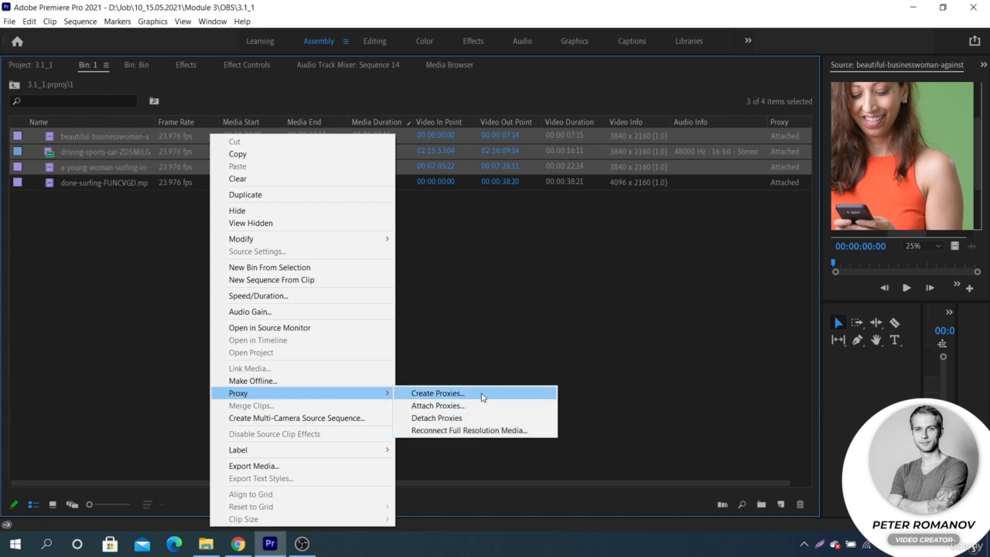
{"action": "left_click", "coordinate": [482, 395]}
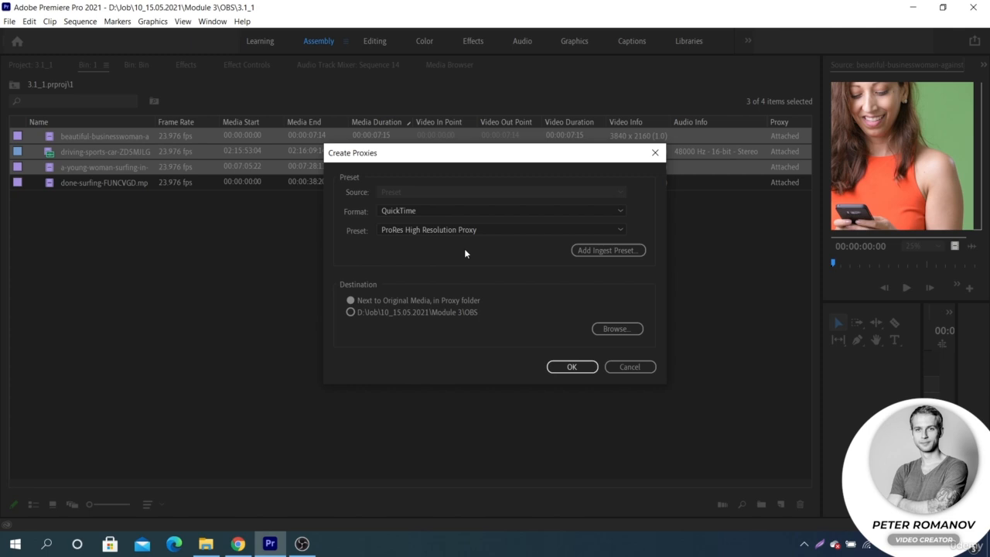
- Create QuickTime proxies for the selected clips using the CineForm Low Resolution Proxy preset, saved next to the original media
{"action": "left_click", "coordinate": [449, 212]}
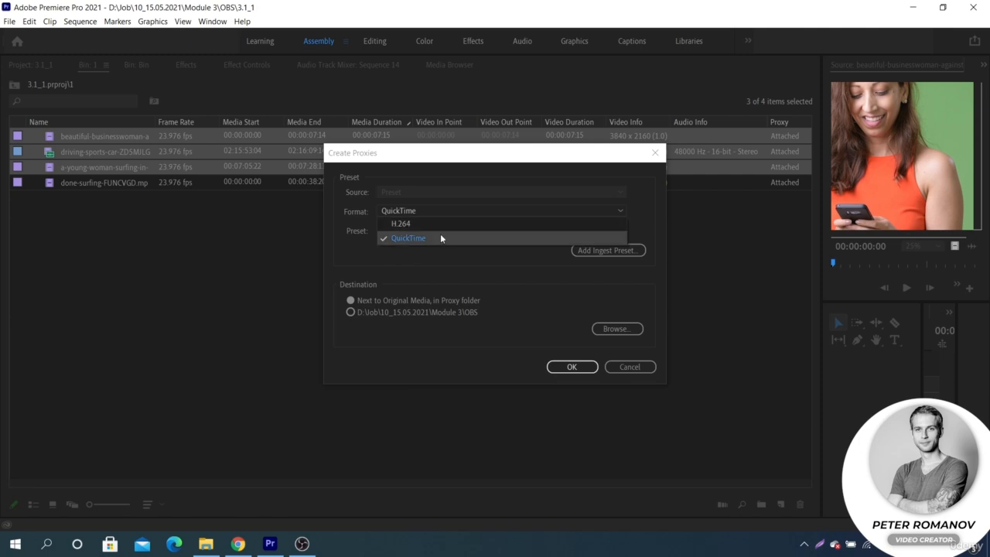
{"action": "left_click", "coordinate": [440, 238]}
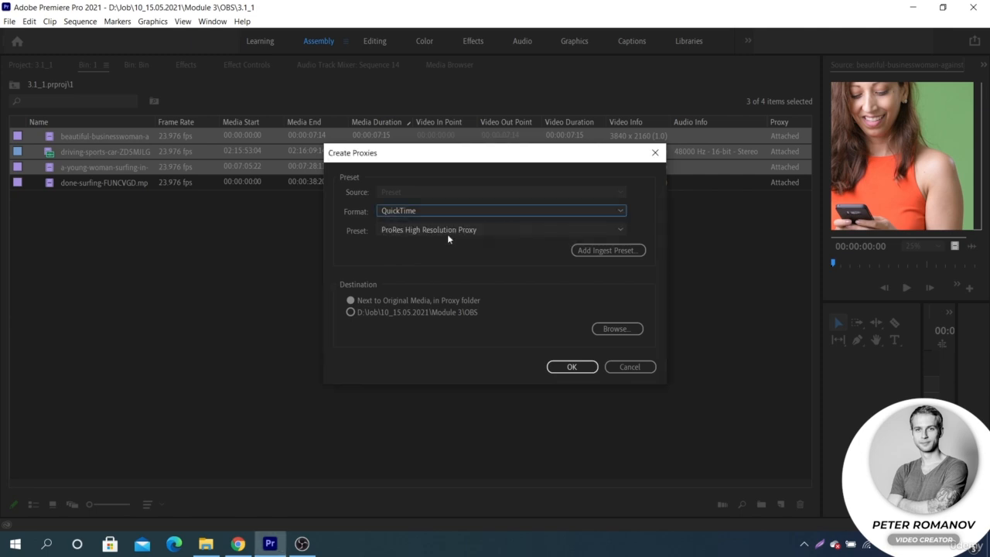
{"action": "left_click", "coordinate": [451, 231]}
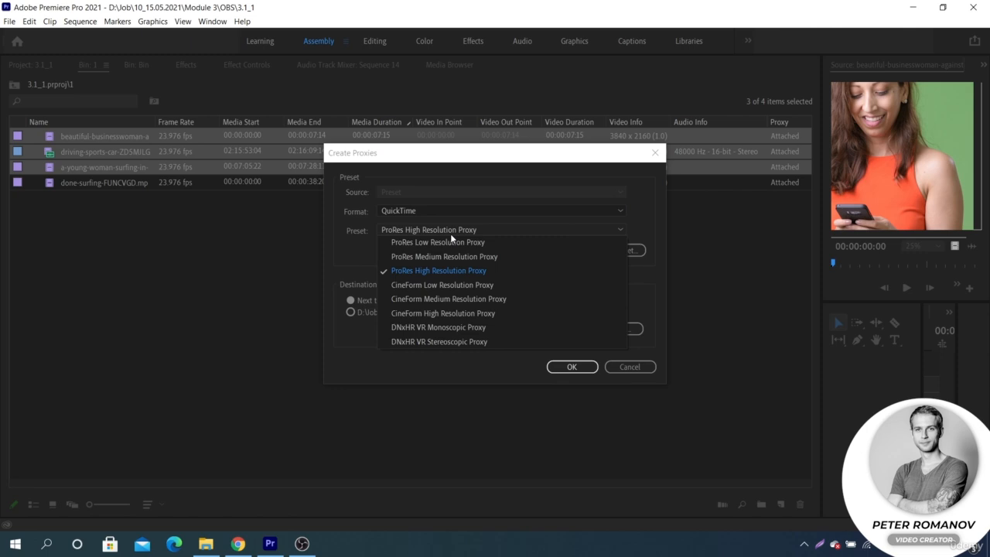
{"action": "left_click", "coordinate": [526, 285]}
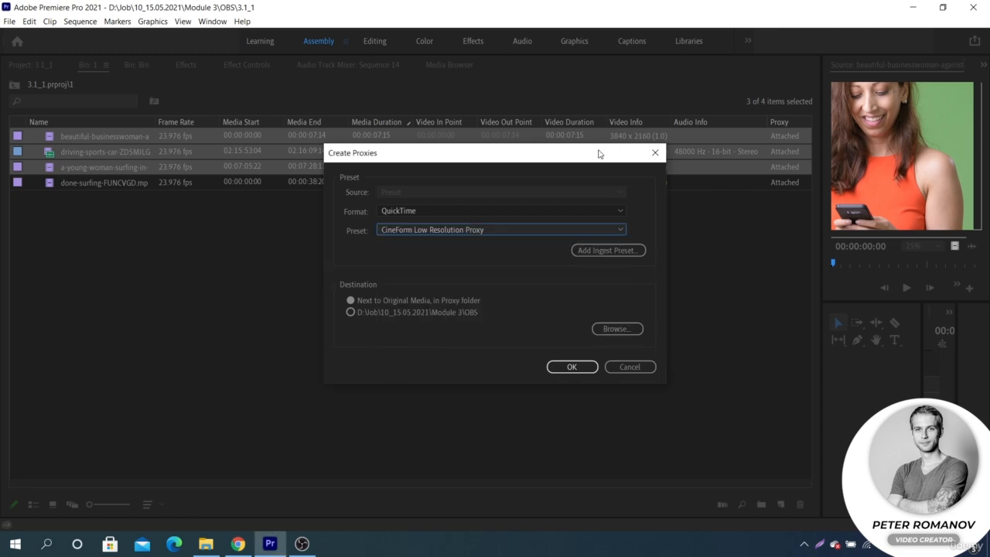
{"action": "left_click_drag", "start_coordinate": [597, 154], "coordinate": [483, 186]}
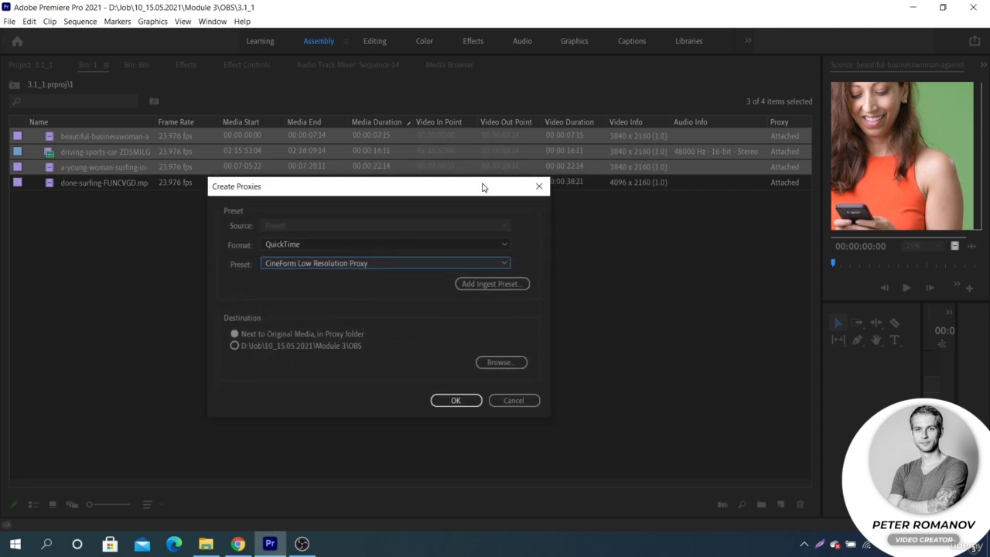
{"action": "left_click", "coordinate": [454, 402]}
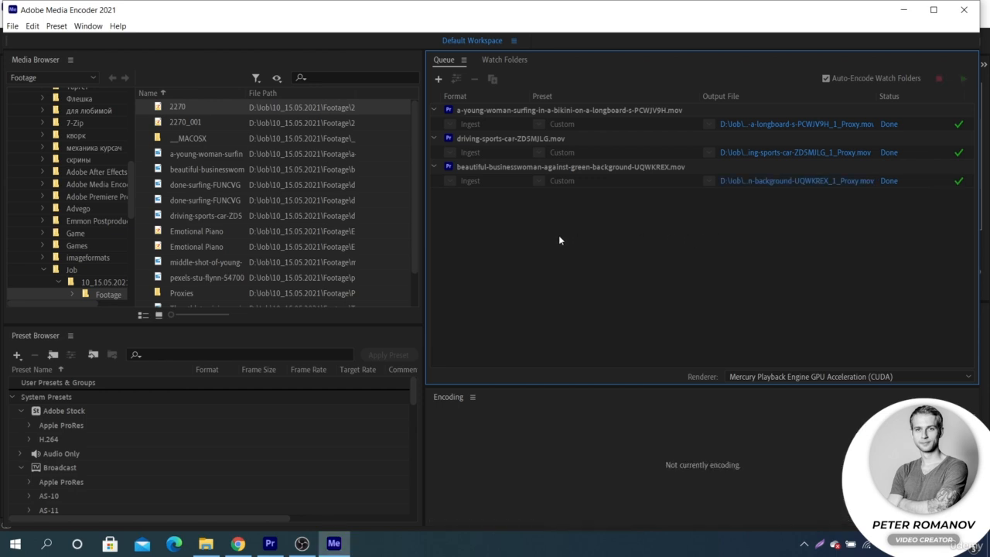
- Examine the Premiere Pro Project Metadata columns available in the bin's Metadata Display settings
{"action": "left_click", "coordinate": [270, 544]}
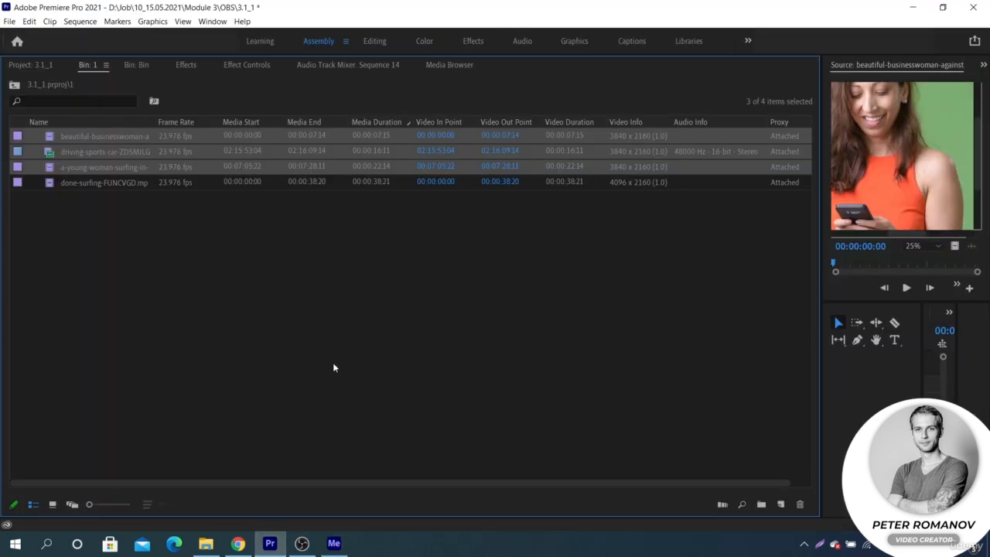
{"action": "left_click", "coordinate": [387, 259]}
{"action": "right_click", "coordinate": [554, 122]}
{"action": "left_click", "coordinate": [596, 129]}
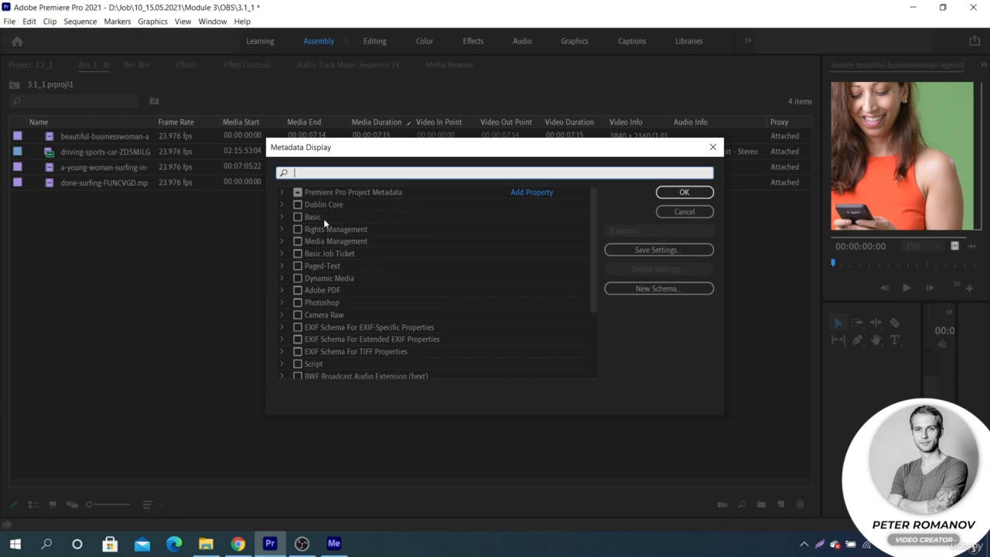
{"action": "left_click", "coordinate": [280, 192]}
{"action": "scroll", "coordinate": [356, 246], "scroll_direction": "down", "scroll_amount": 5}
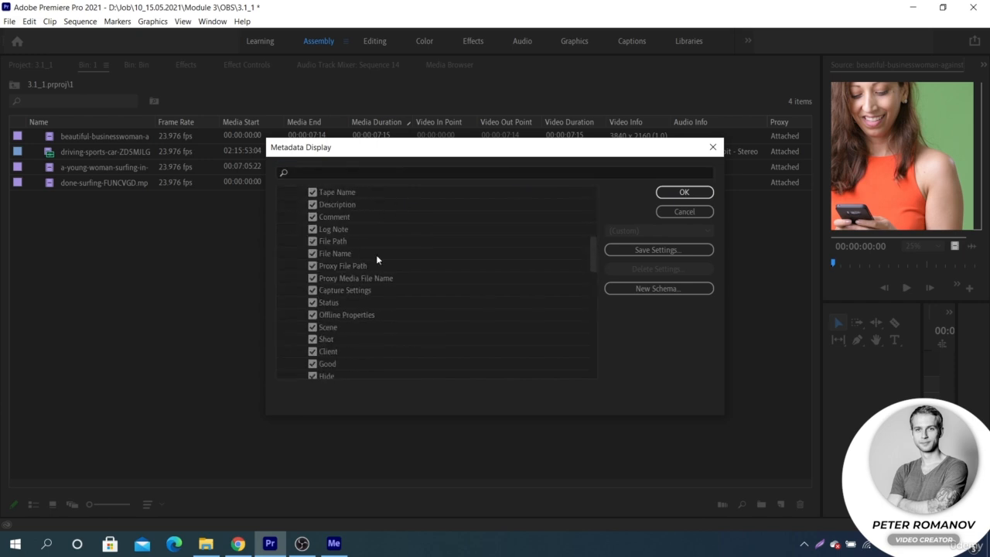
{"action": "scroll", "coordinate": [377, 258], "scroll_direction": "down", "scroll_amount": 10}
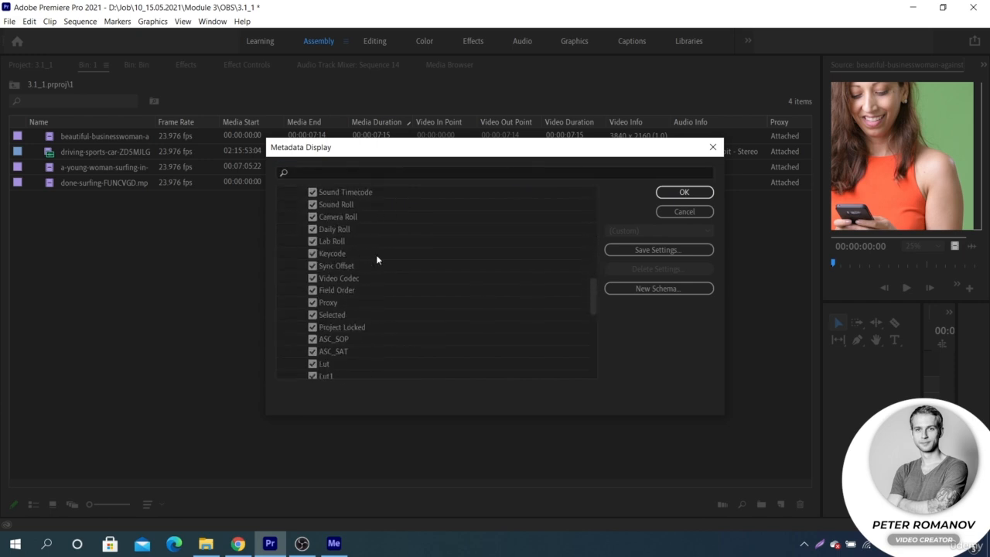
{"action": "scroll", "coordinate": [376, 255], "scroll_direction": "down", "scroll_amount": 2}
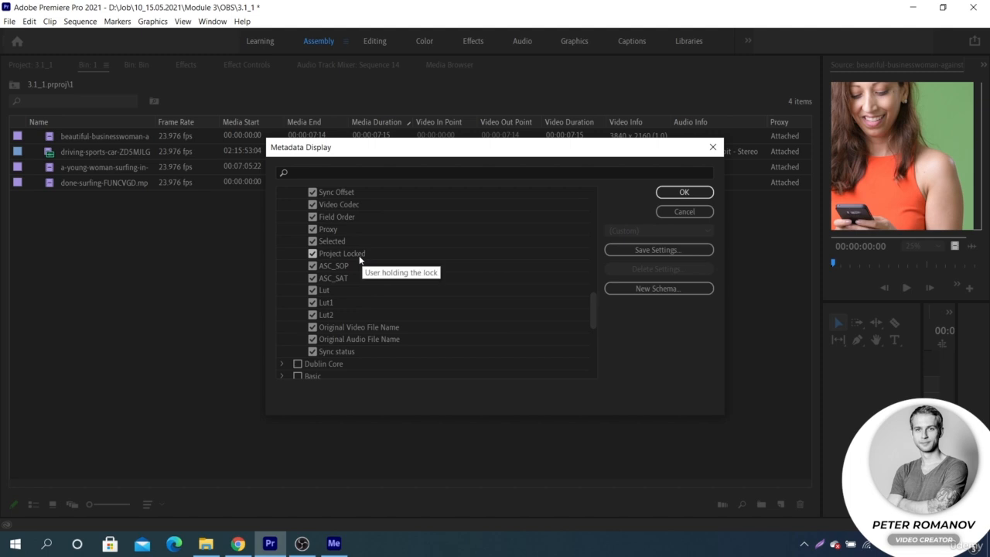
{"action": "left_click", "coordinate": [685, 213]}
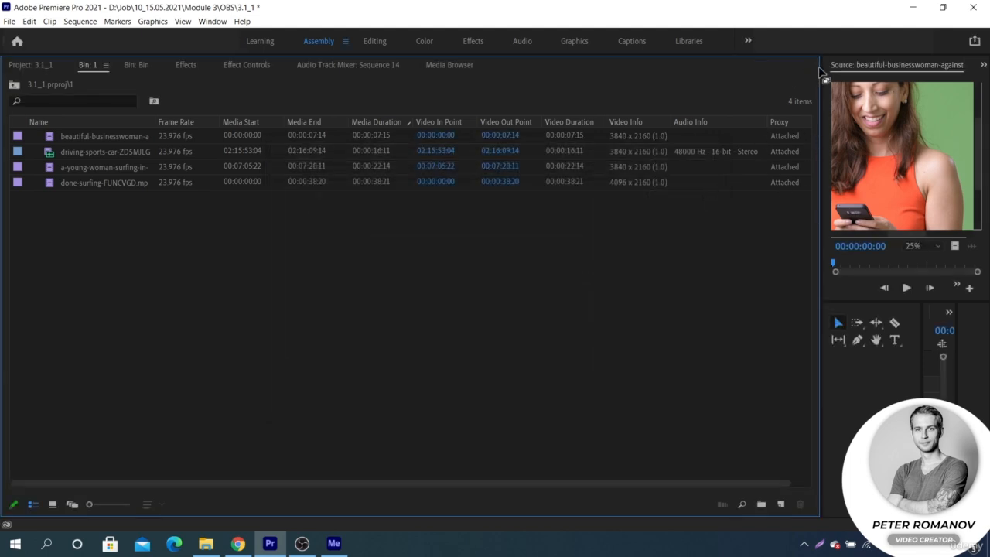
- Widen the Source Monitor and timeline panels across the workspace
{"action": "left_click_drag", "start_coordinate": [821, 73], "coordinate": [271, 121]}
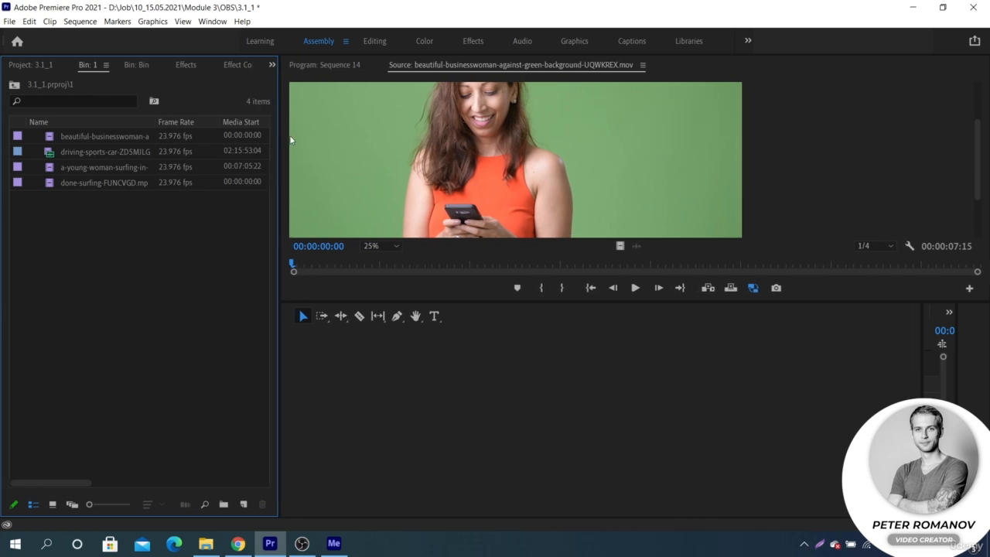
{"action": "left_click_drag", "start_coordinate": [921, 349], "coordinate": [314, 377]}
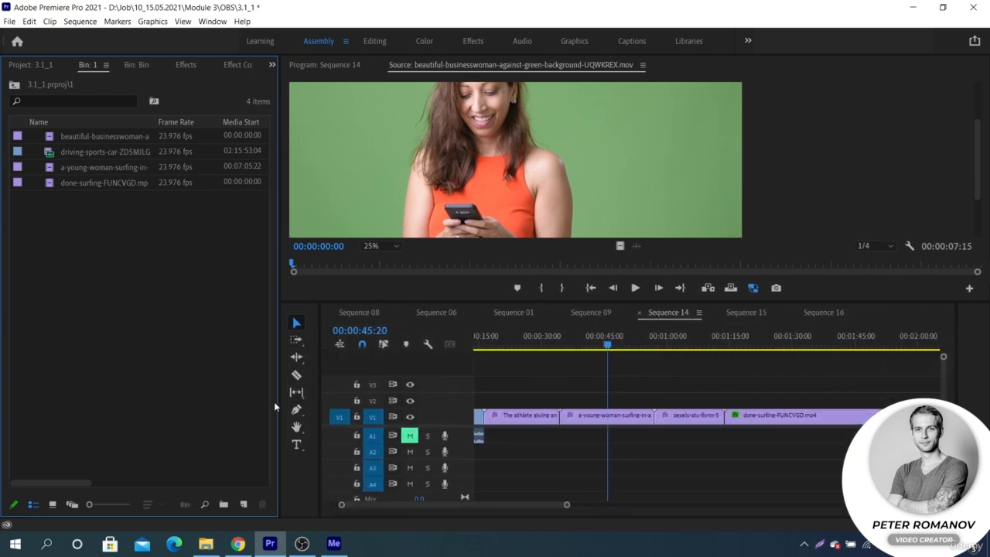
{"action": "left_click", "coordinate": [243, 503]}
{"action": "left_click", "coordinate": [274, 359]}
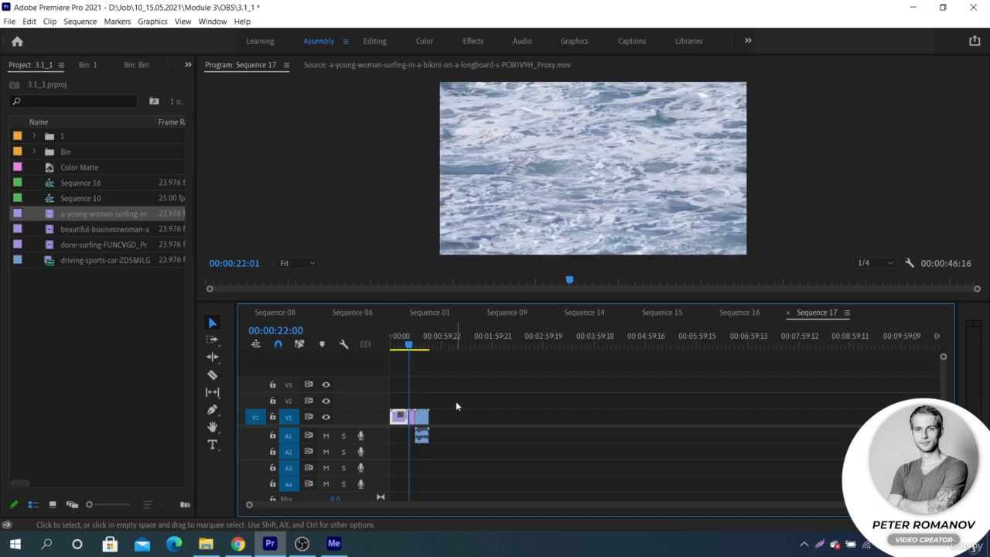
- Play back Sequence 17 and enlarge the Program Monitor panel
{"action": "key", "text": "space"}
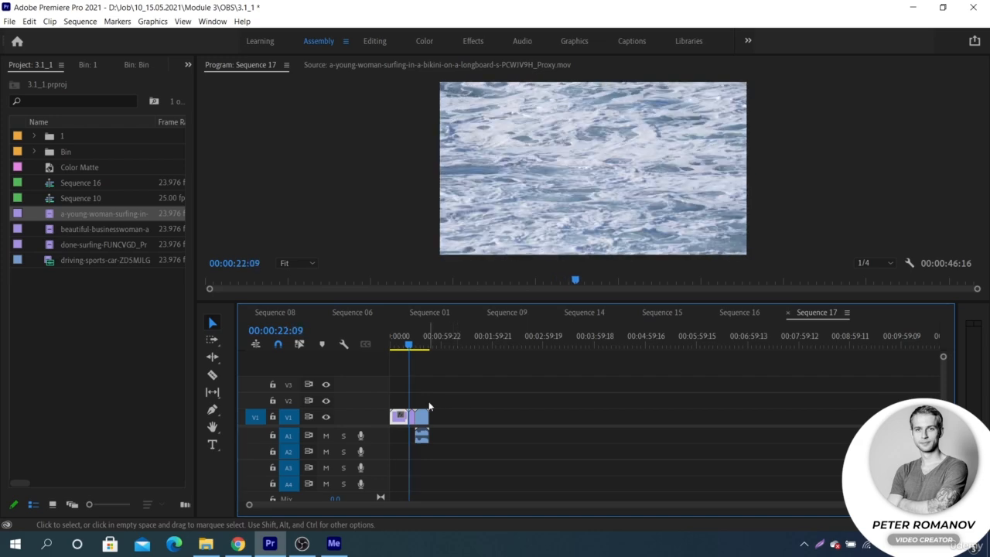
{"action": "key", "text": "space"}
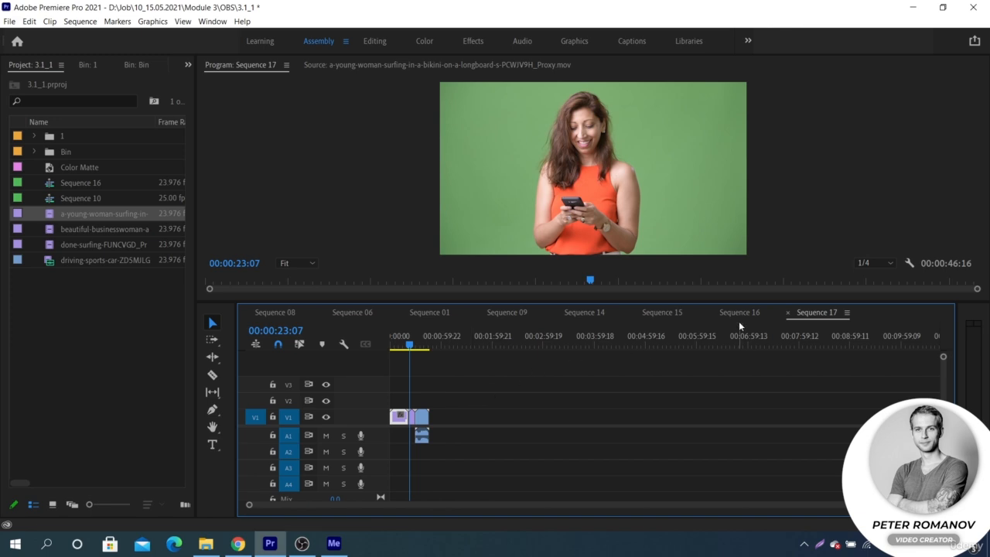
{"action": "left_click_drag", "start_coordinate": [767, 302], "coordinate": [763, 337]}
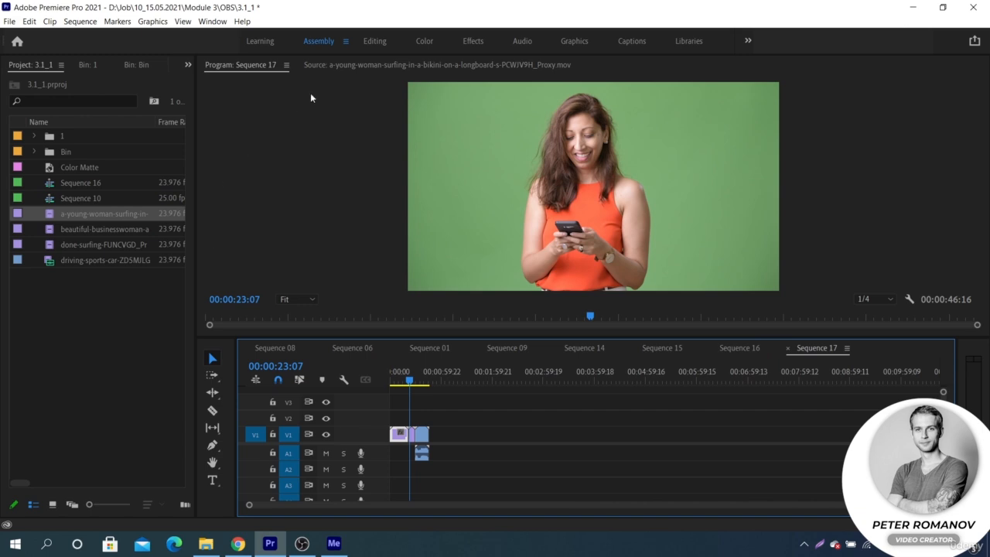
{"action": "left_click", "coordinate": [375, 41]}
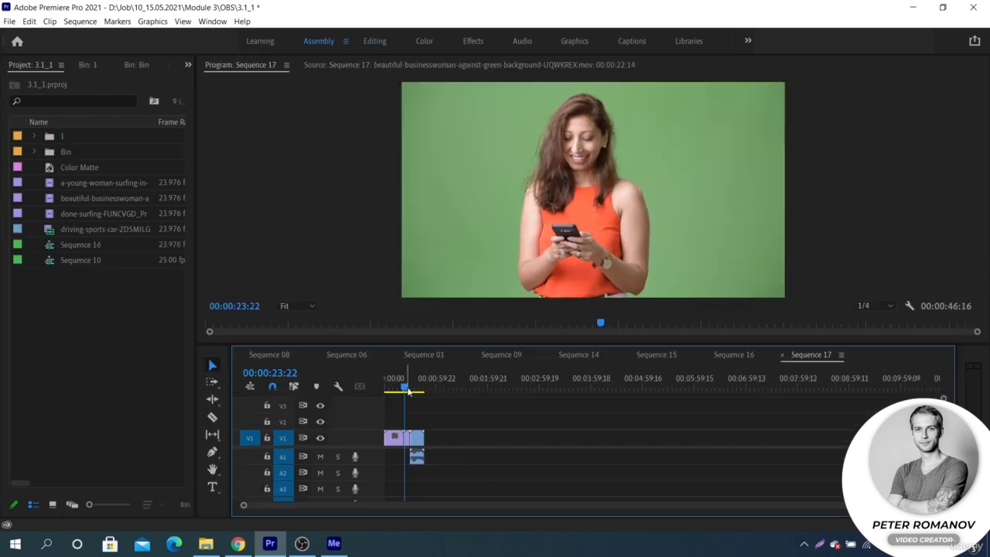
- Open the businesswoman clip from the timeline in the Source Monitor and turn on Toggle Proxy
{"action": "double_click", "coordinate": [407, 438]}
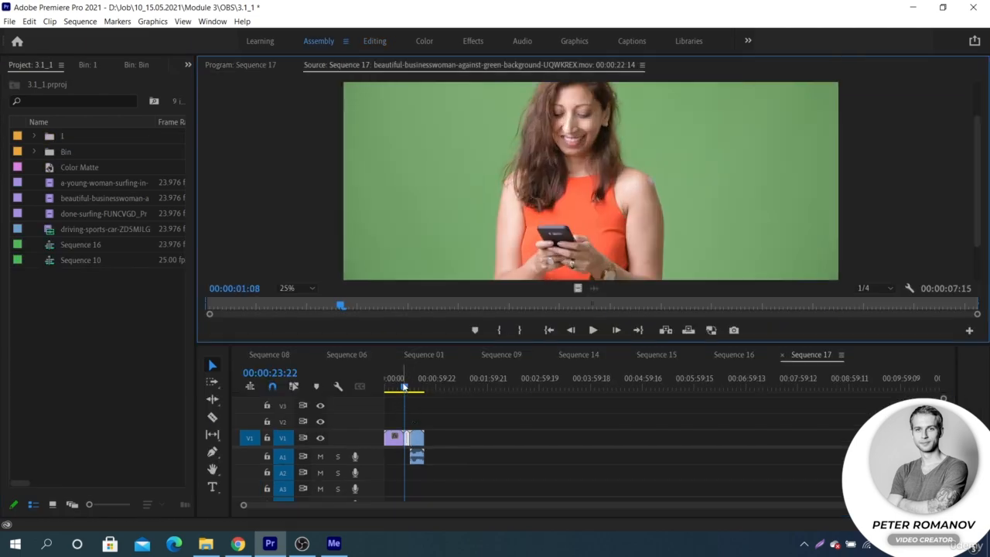
{"action": "left_click_drag", "start_coordinate": [396, 387], "coordinate": [402, 387]}
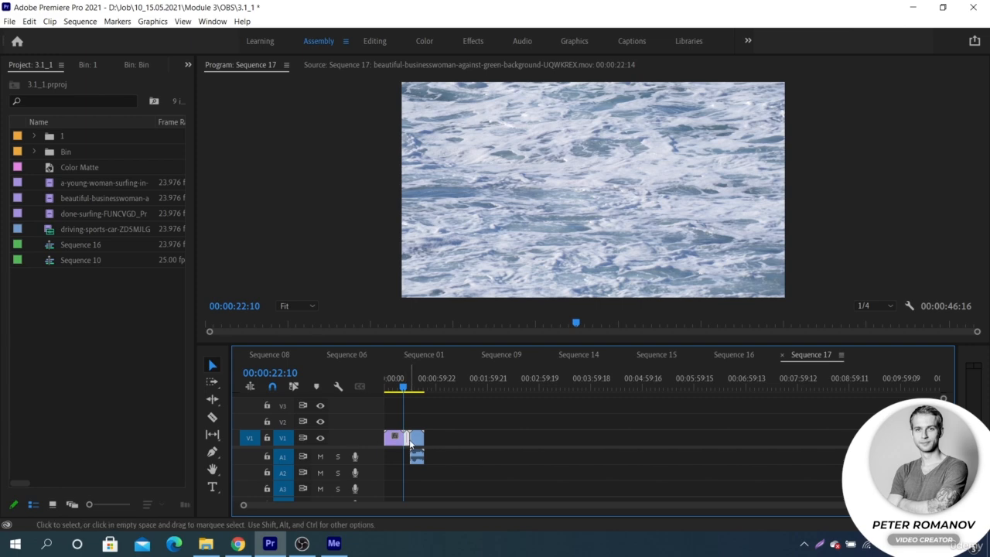
{"action": "double_click", "coordinate": [408, 438]}
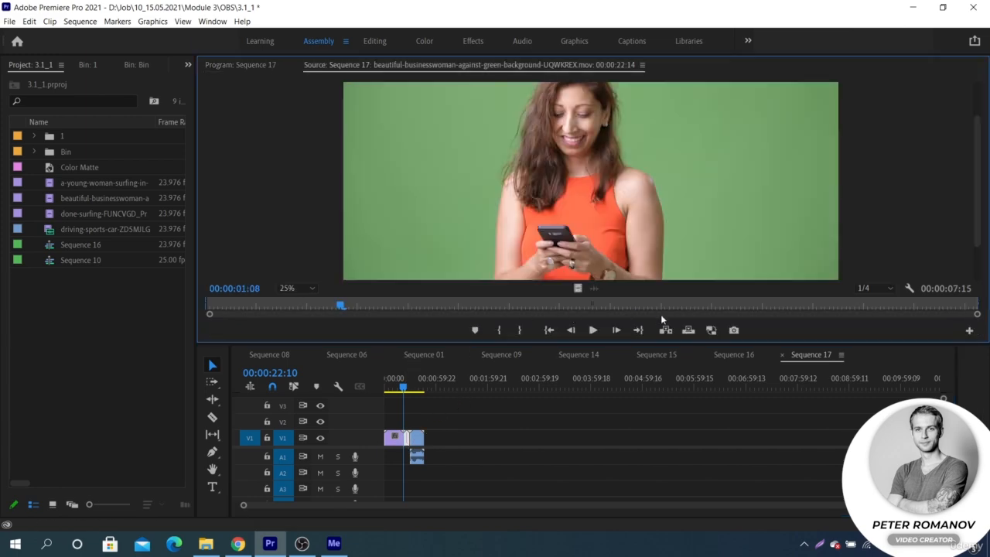
{"action": "left_click", "coordinate": [712, 330]}
{"action": "left_click", "coordinate": [416, 389]}
{"action": "left_click", "coordinate": [388, 388]}
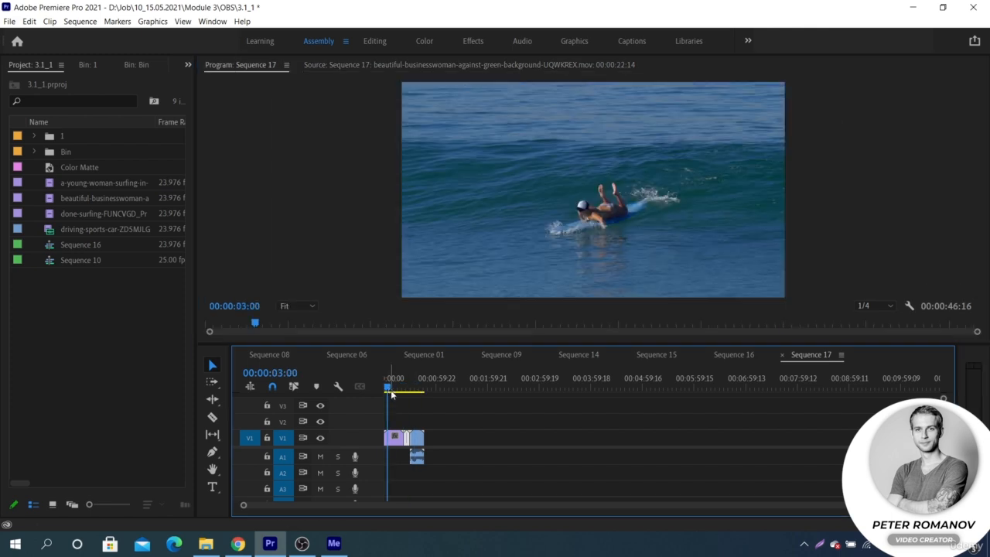
- Open the young-woman surfing clip in the Source Monitor and scrub the timeline start
{"action": "double_click", "coordinate": [397, 441]}
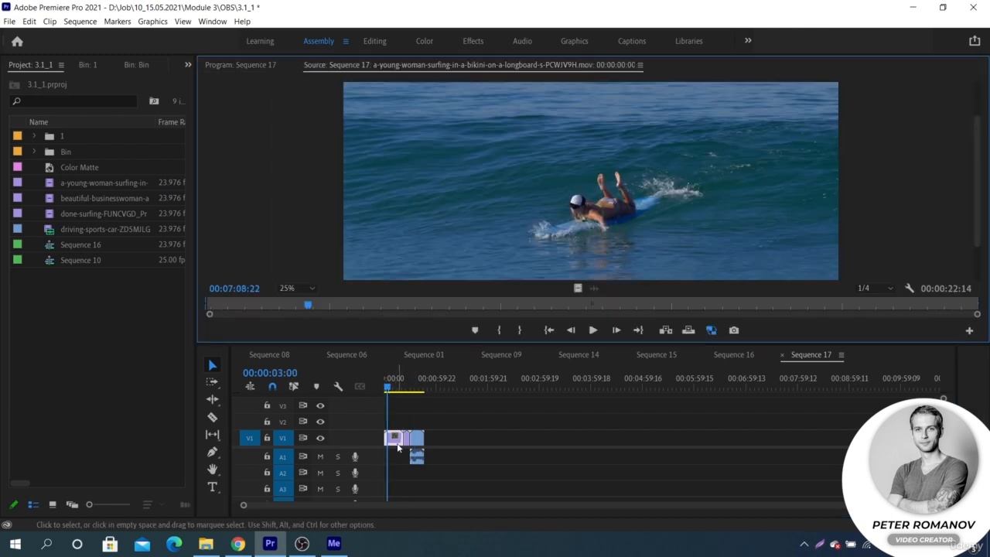
{"action": "left_click", "coordinate": [389, 389]}
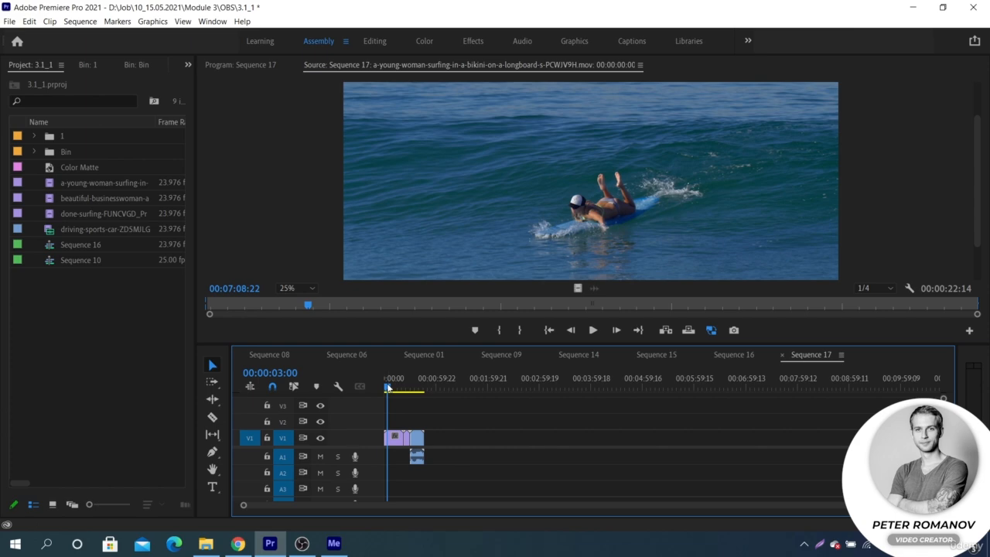
{"action": "left_click_drag", "start_coordinate": [387, 388], "coordinate": [395, 389]}
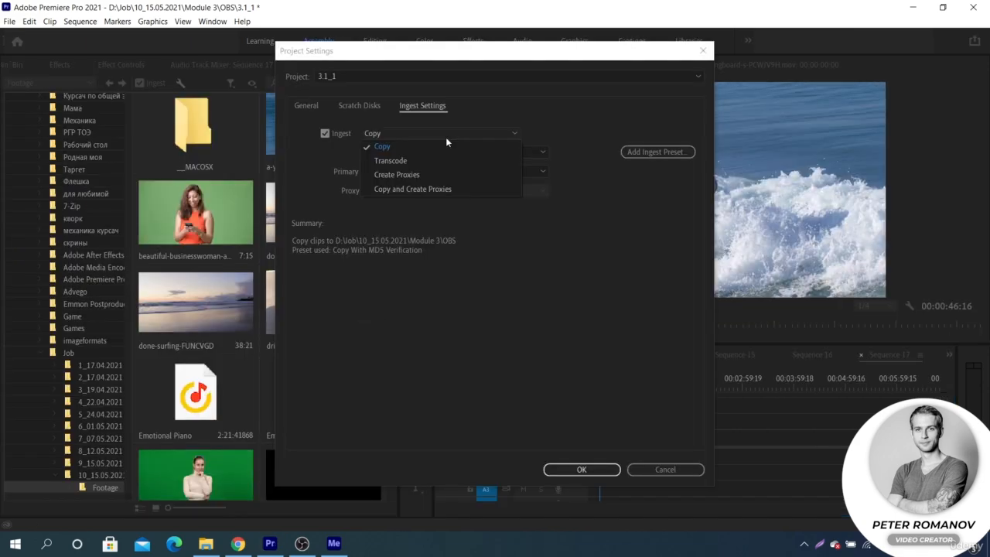
- Set the project's ingest option to Create Proxies with the H.264 Low Resolution Proxy preset
{"action": "left_click", "coordinate": [445, 177]}
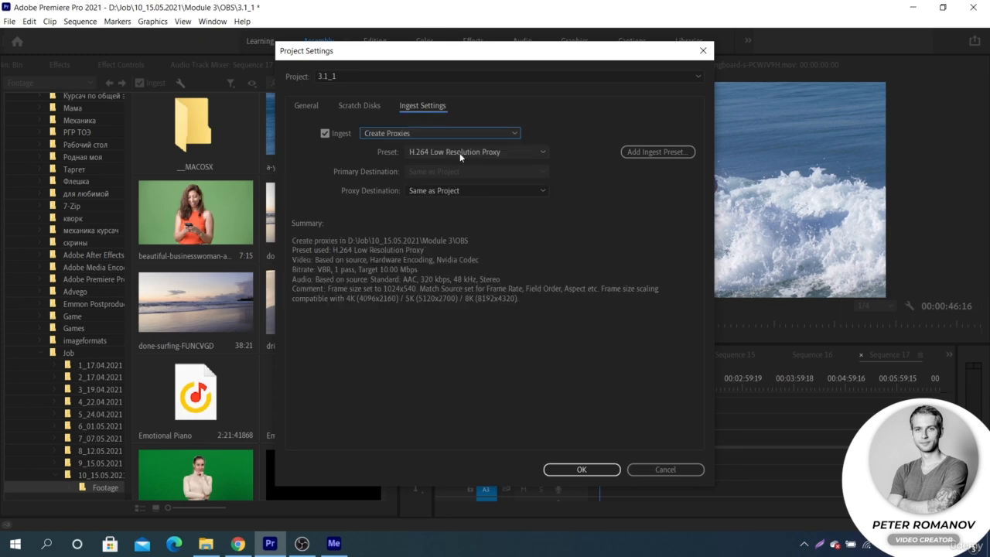
{"action": "left_click", "coordinate": [457, 152]}
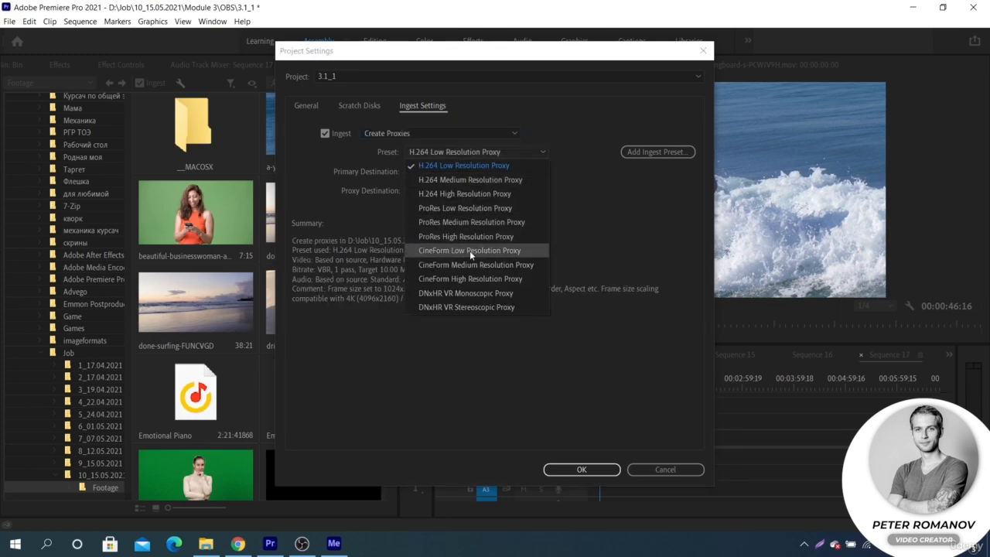
{"action": "left_click", "coordinate": [470, 250]}
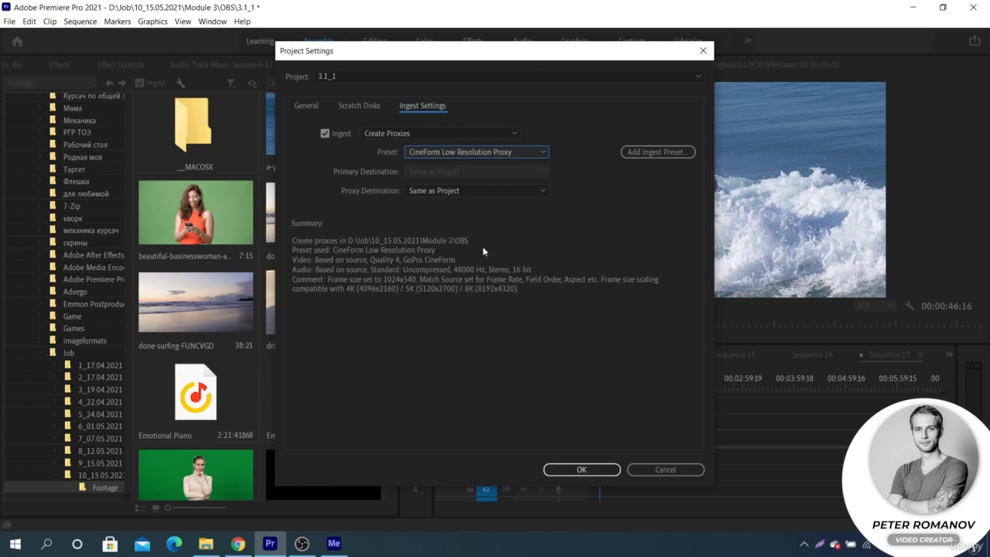
{"action": "left_click", "coordinate": [502, 151]}
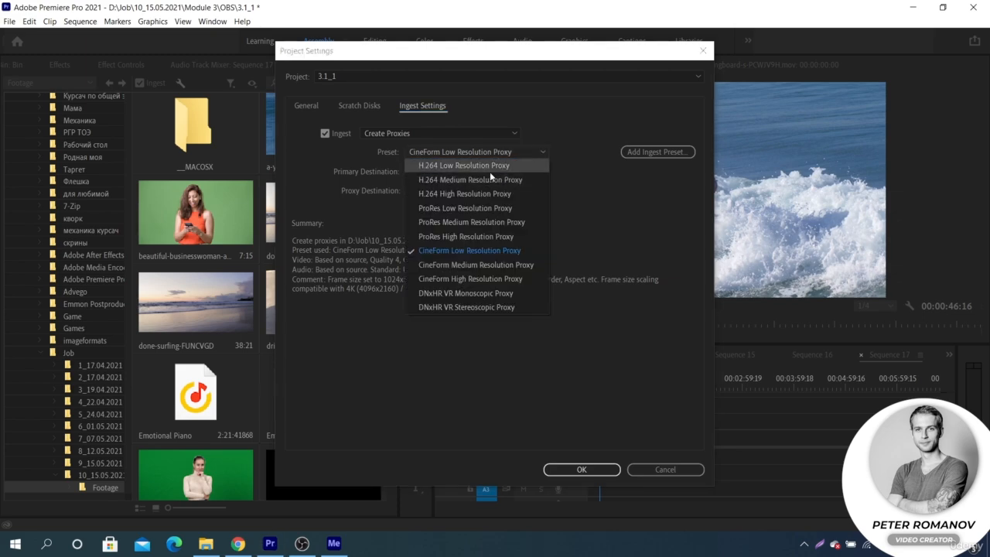
{"action": "left_click", "coordinate": [492, 167]}
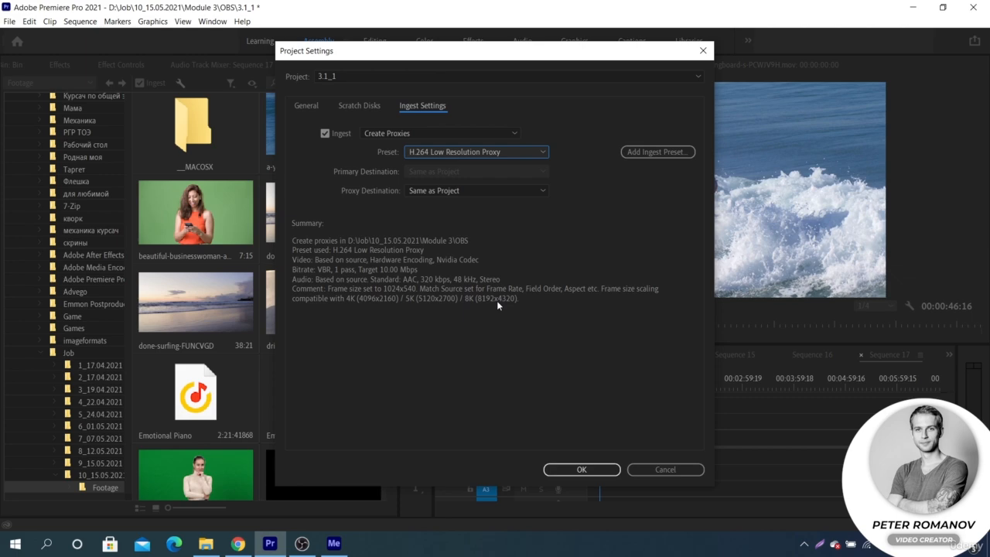
{"action": "left_click", "coordinate": [511, 154]}
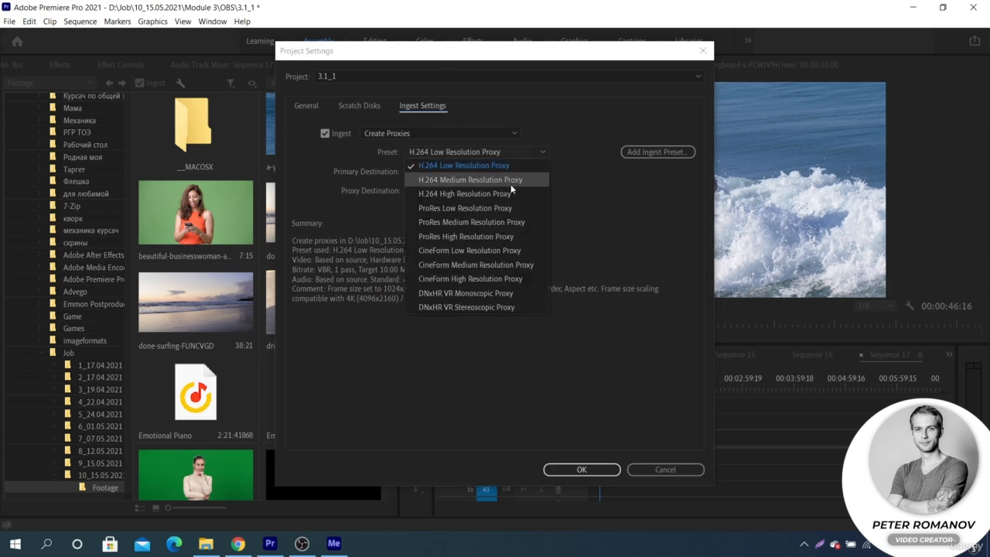
{"action": "left_click", "coordinate": [504, 235]}
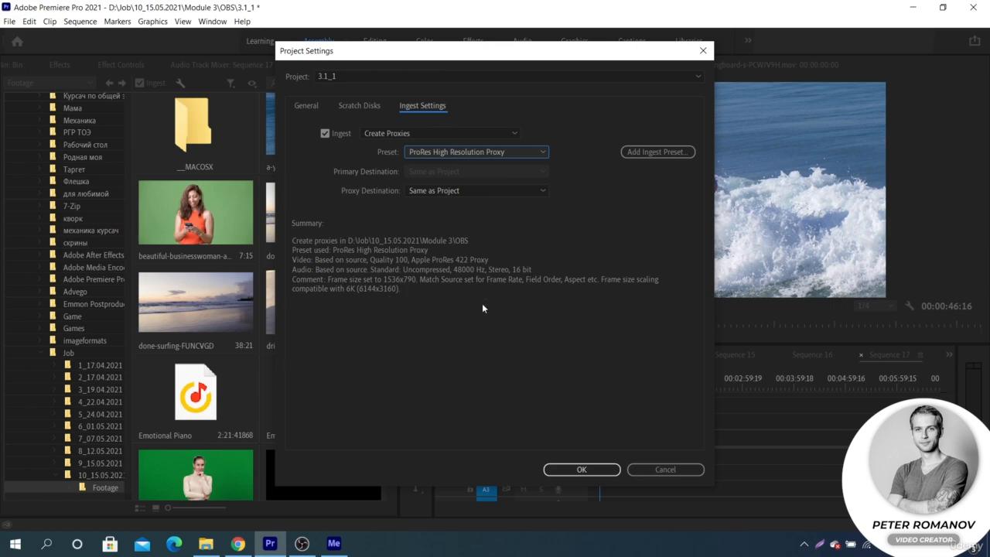
{"action": "left_click", "coordinate": [666, 469]}
- Create proxies for the done-surfing clip using the ProRes Low Resolution Proxy preset, saved next to the original media
{"action": "mouse_move", "coordinate": [601, 387]}
{"action": "left_mouse_down"}
{"action": "mouse_move", "coordinate": [632, 387]}
{"action": "mouse_move", "coordinate": [611, 391]}
{"action": "left_mouse_up"}
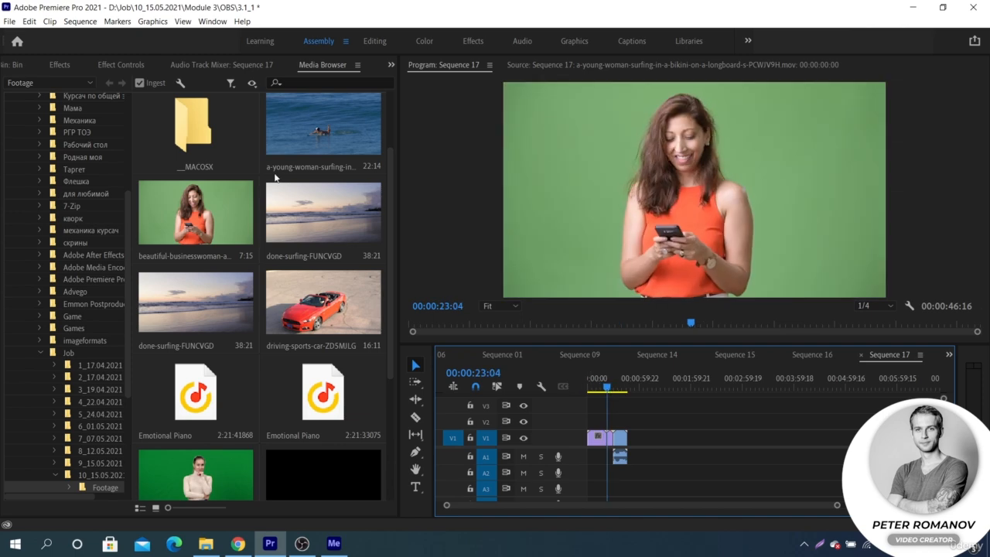
{"action": "left_click", "coordinate": [143, 509]}
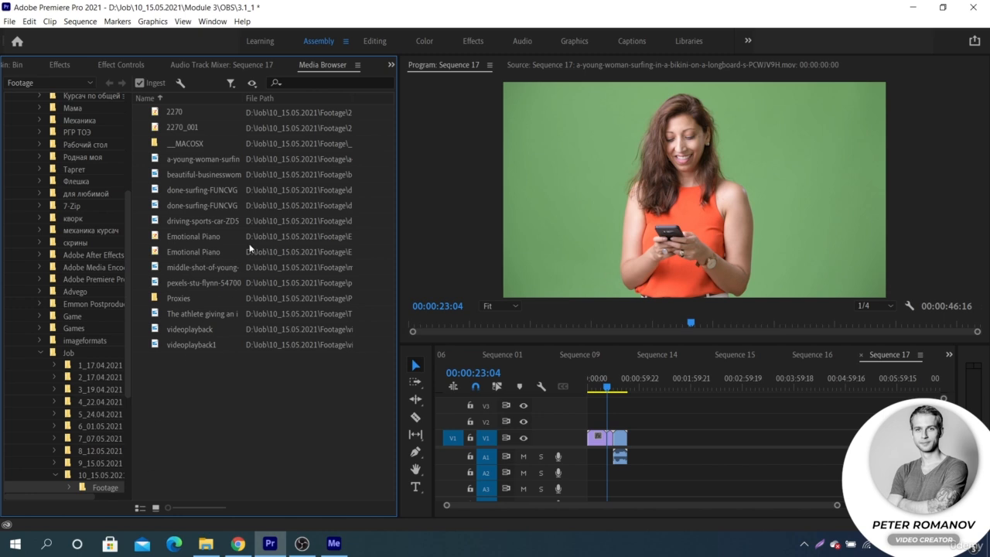
{"action": "left_click_drag", "start_coordinate": [399, 227], "coordinate": [512, 225]}
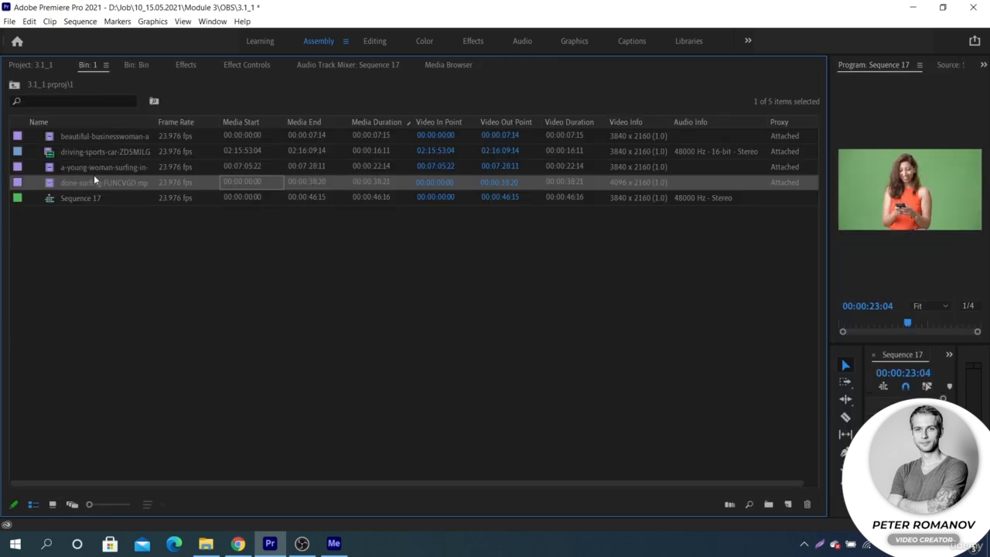
{"action": "right_click", "coordinate": [94, 186]}
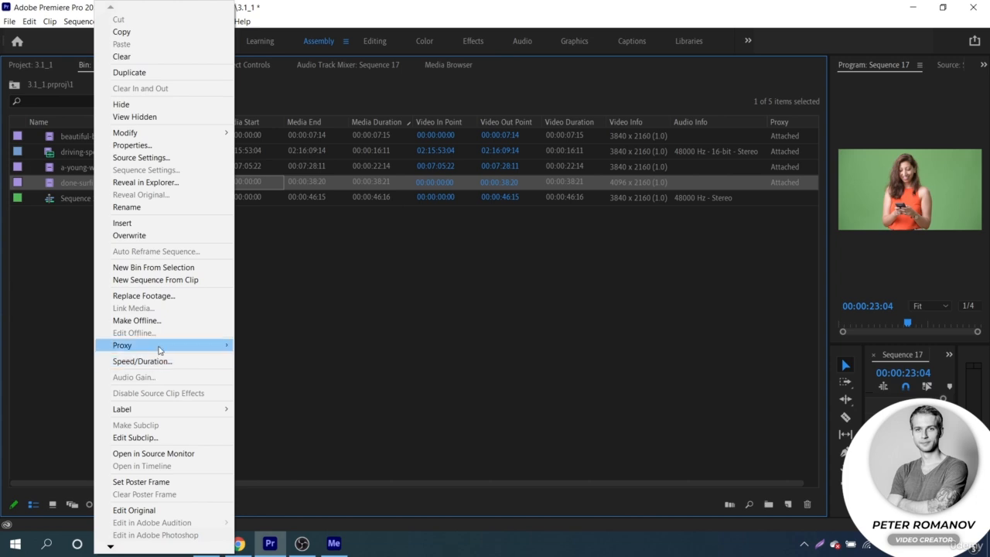
{"action": "mouse_move", "coordinate": [190, 349]}
{"action": "left_click", "coordinate": [248, 346]}
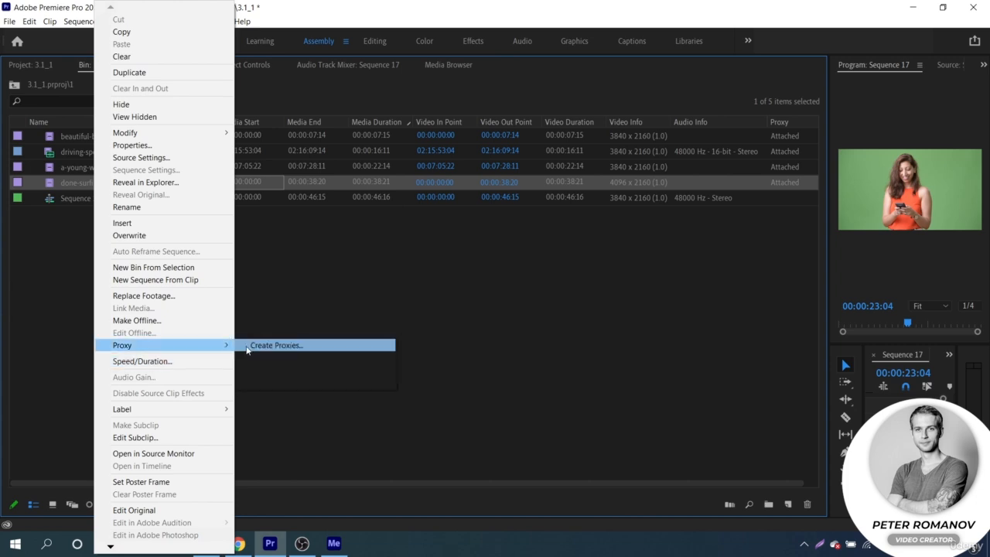
{"action": "left_click", "coordinate": [496, 229]}
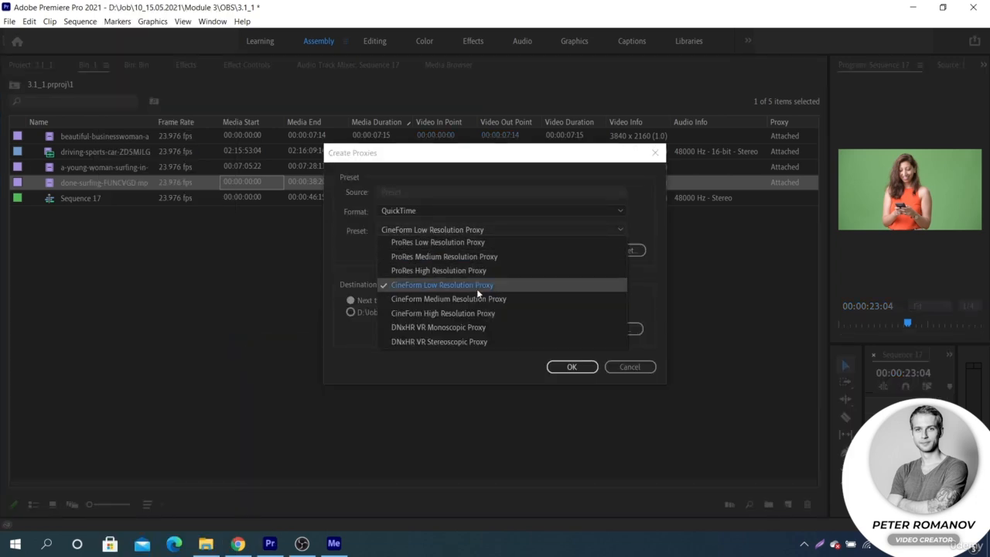
{"action": "left_click", "coordinate": [478, 244]}
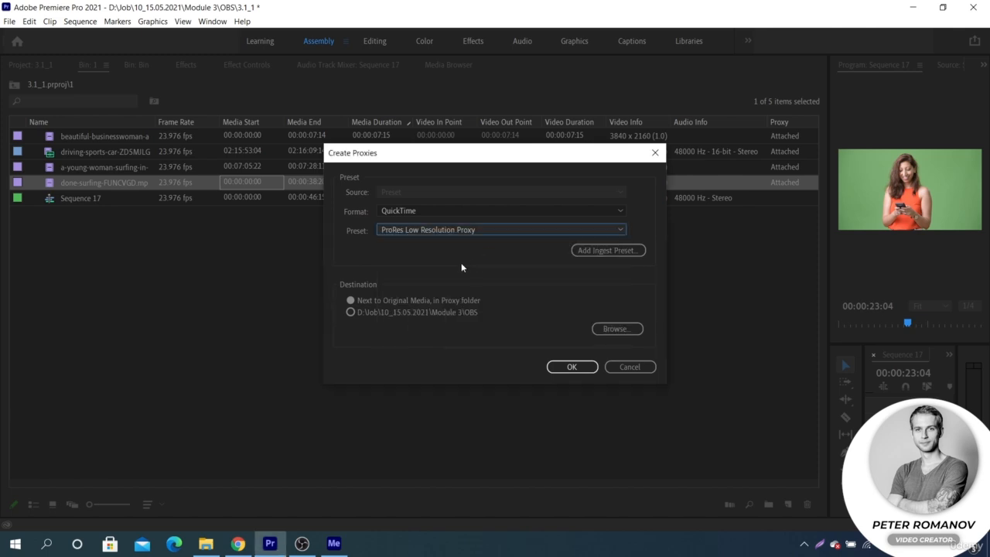
{"action": "left_click", "coordinate": [352, 312]}
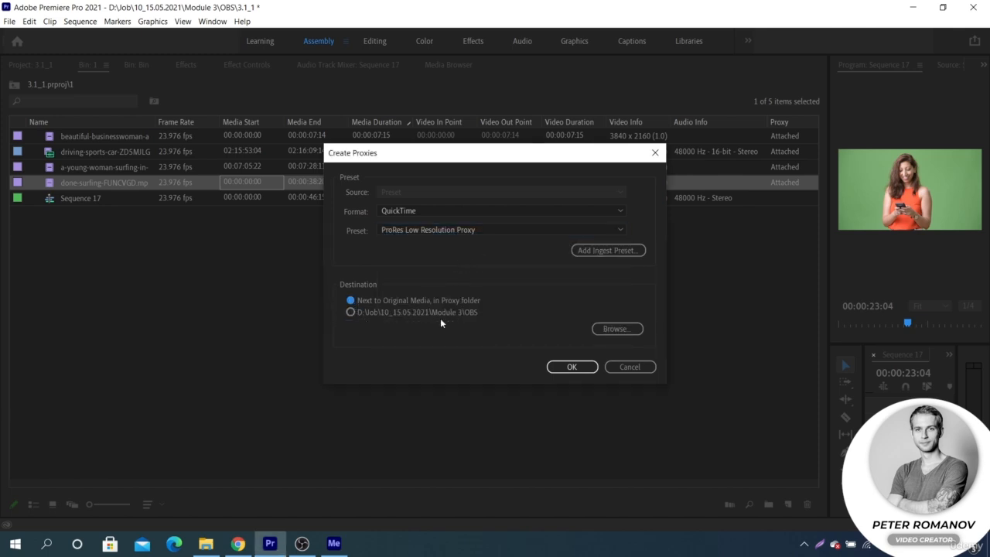
{"action": "left_click", "coordinate": [578, 369]}
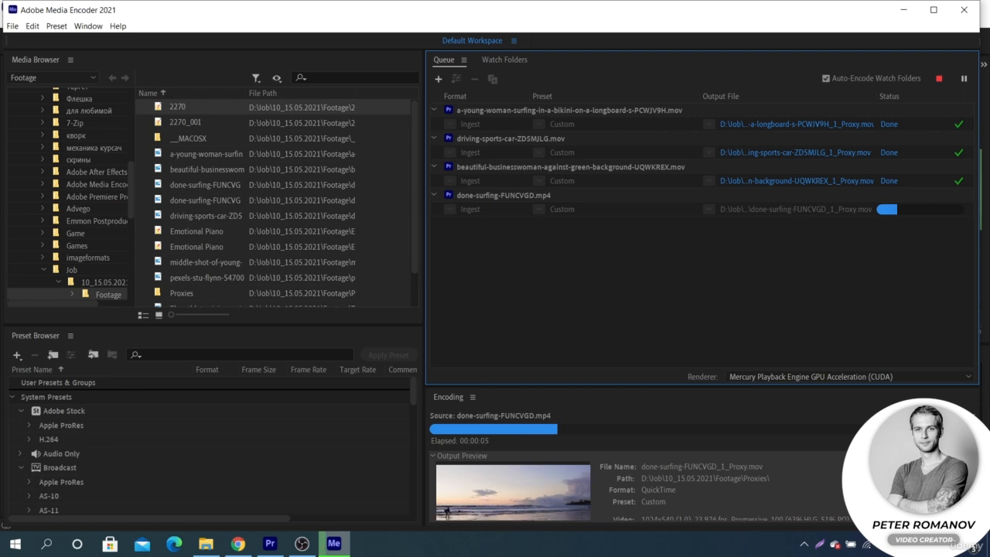
- Return to Premiere Pro and add the done-surfing clip after the existing clips on V1 of Sequence 17
{"action": "scroll", "coordinate": [677, 450], "scroll_direction": "down", "scroll_amount": 1}
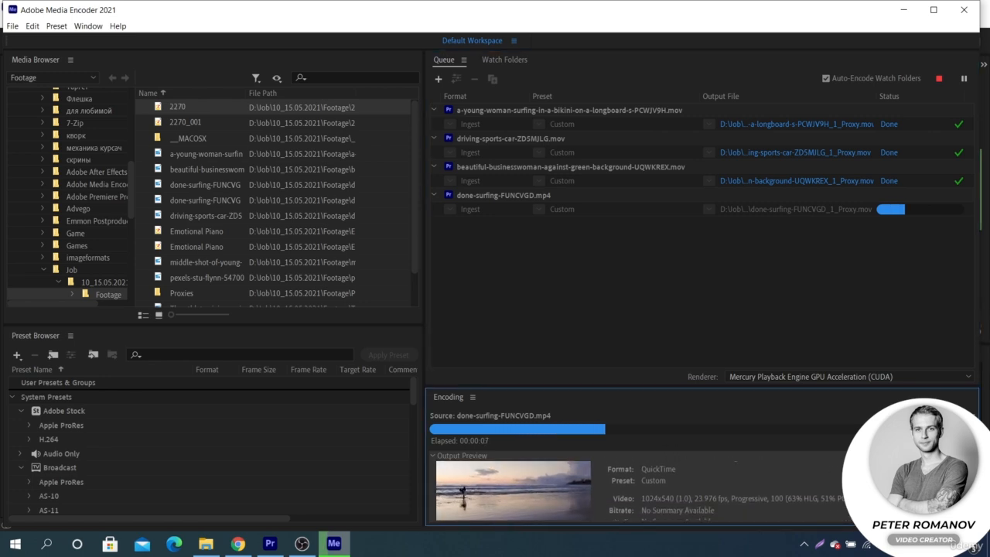
{"action": "left_click", "coordinate": [269, 544]}
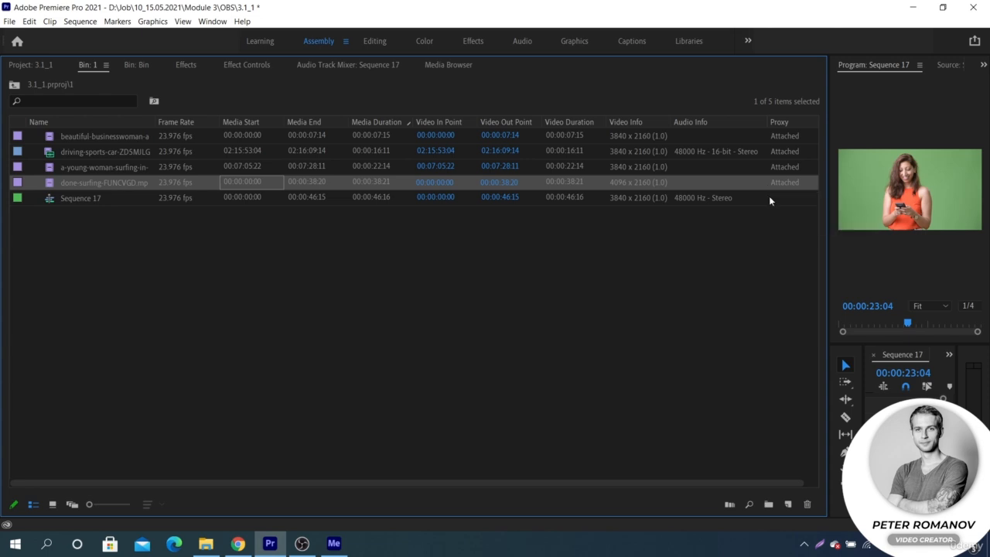
{"action": "left_click", "coordinate": [734, 228]}
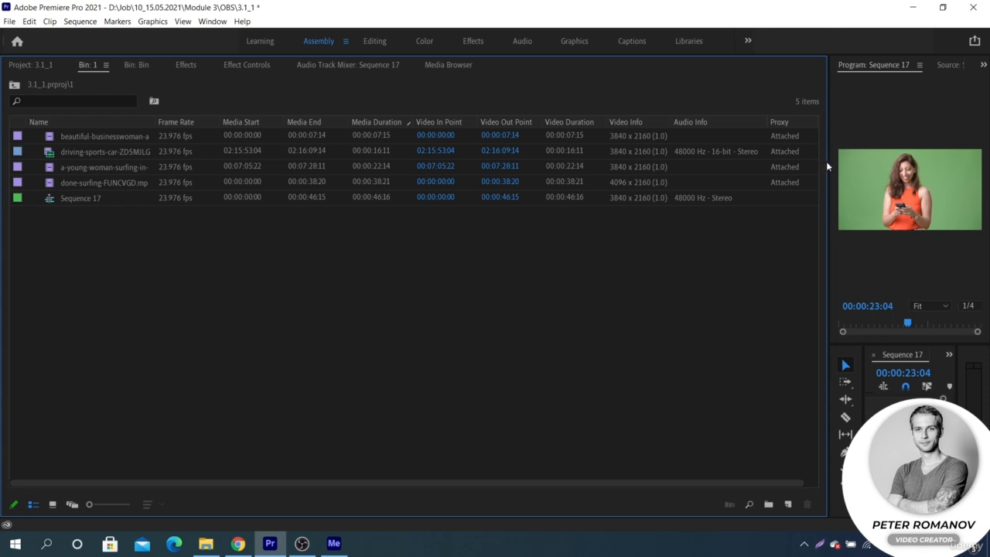
{"action": "left_click_drag", "start_coordinate": [826, 161], "coordinate": [427, 232]}
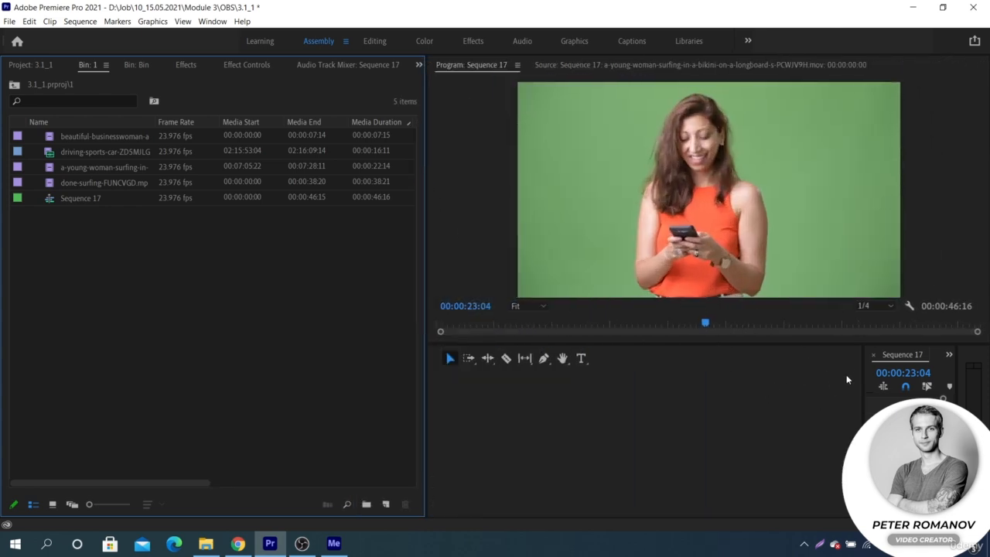
{"action": "left_click_drag", "start_coordinate": [862, 376], "coordinate": [450, 382]}
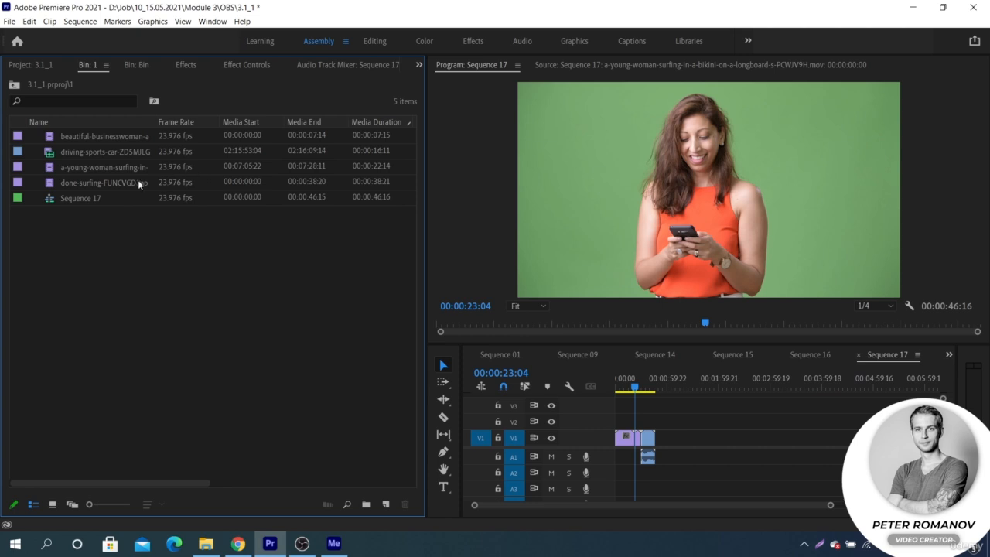
{"action": "left_click_drag", "start_coordinate": [134, 185], "coordinate": [657, 440]}
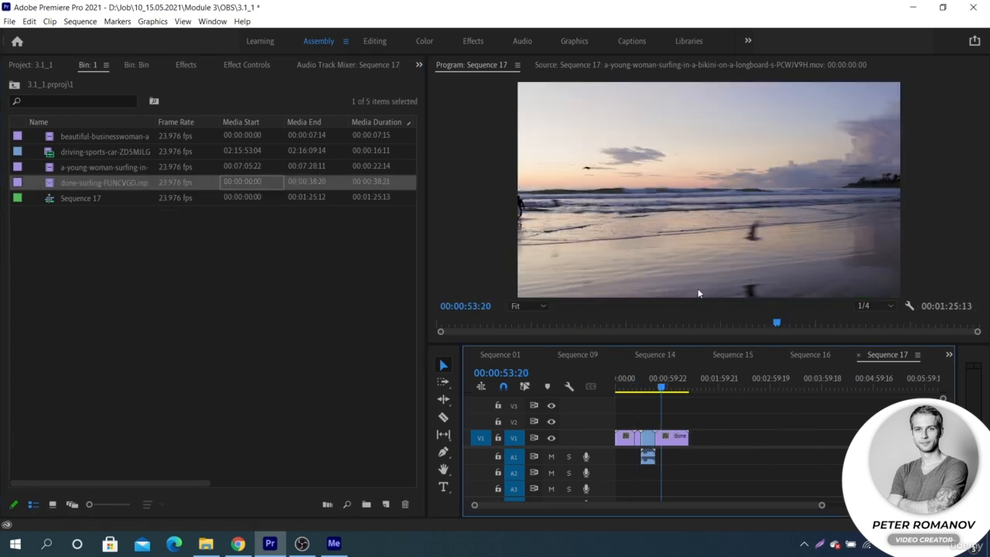
- Step frame by frame through the newly added surfing clip in the Program Monitor
{"action": "scroll", "coordinate": [699, 234], "scroll_direction": "down", "scroll_amount": 2}
{"action": "scroll", "coordinate": [698, 233], "scroll_direction": "up", "scroll_amount": 4}
{"action": "scroll", "coordinate": [698, 233], "scroll_direction": "down", "scroll_amount": 4}
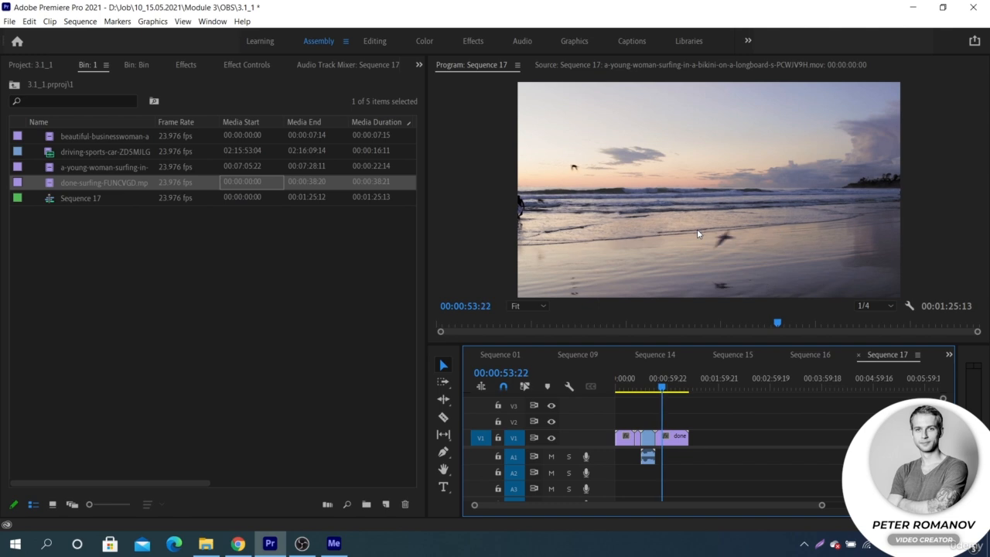
{"action": "scroll", "coordinate": [698, 233], "scroll_direction": "up", "scroll_amount": 1}
{"action": "left_click", "coordinate": [698, 234]}
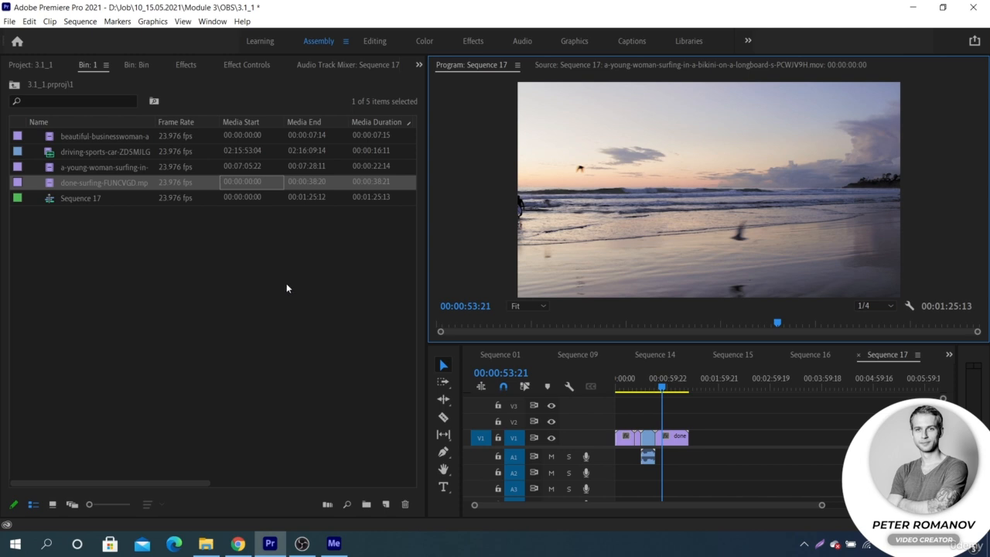
- Switch to Media Encoder and queue the done-surfing, driving-sports-car, businesswoman and young-woman-surfing clips
{"action": "left_click", "coordinate": [335, 544]}
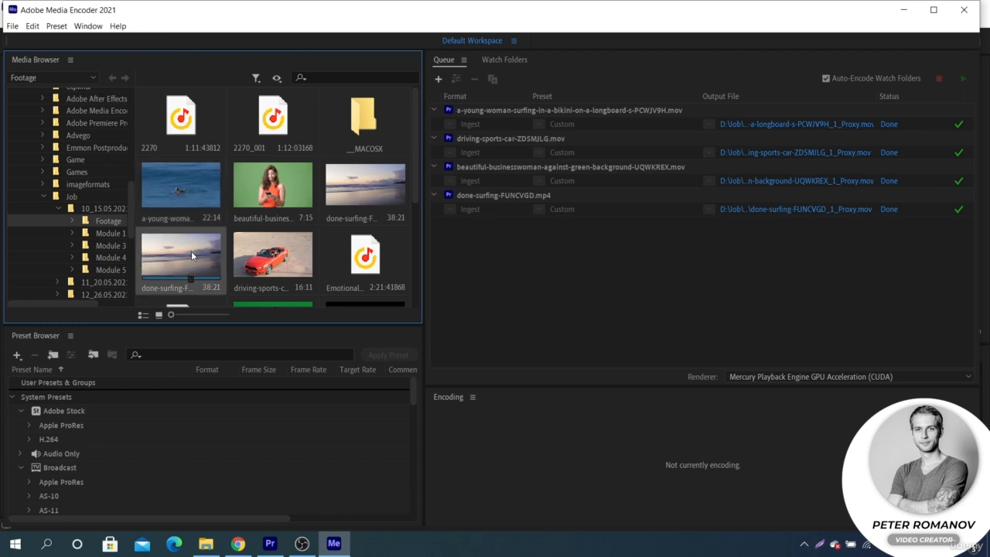
{"action": "left_click_drag", "start_coordinate": [196, 254], "coordinate": [445, 244]}
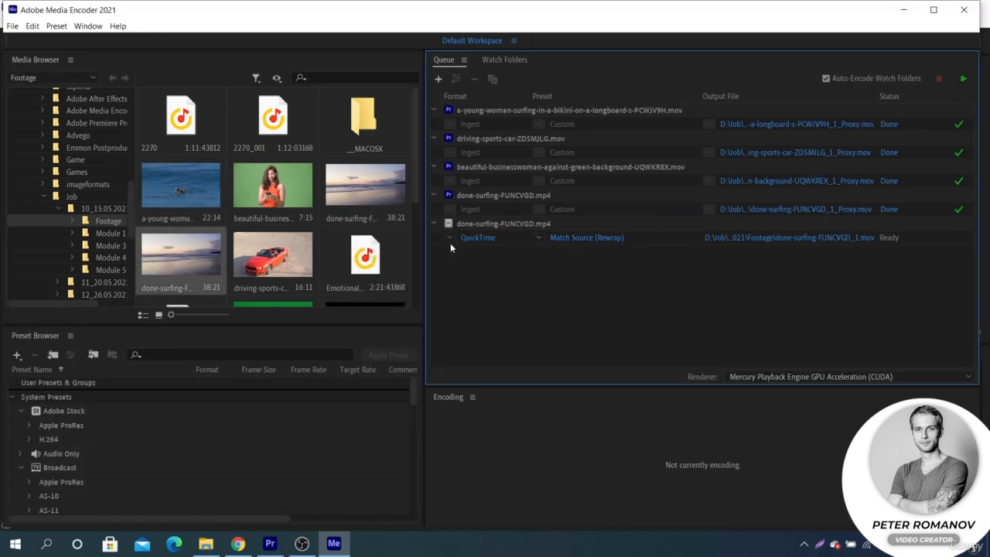
{"action": "left_click_drag", "start_coordinate": [285, 255], "coordinate": [457, 267]}
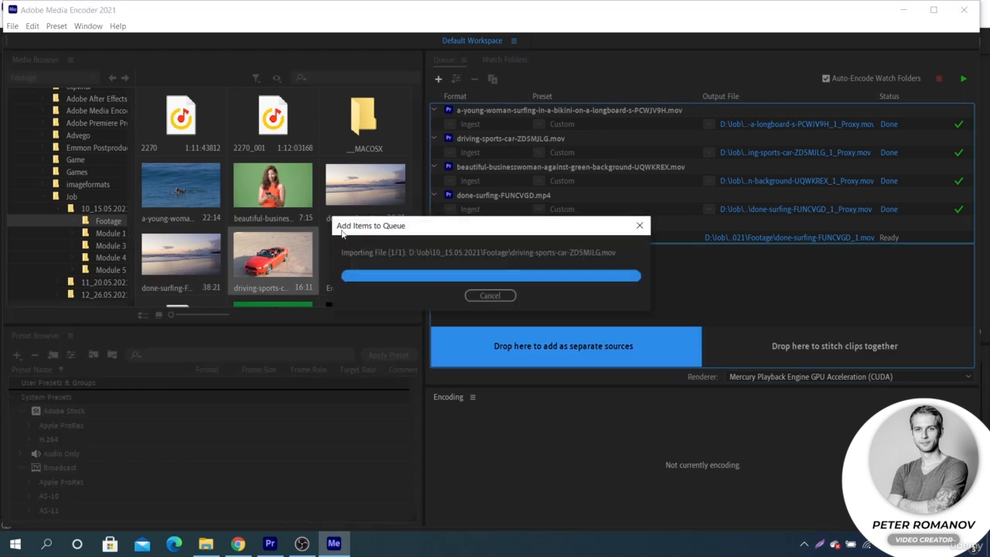
{"action": "left_click_drag", "start_coordinate": [280, 189], "coordinate": [472, 285]}
{"action": "left_click_drag", "start_coordinate": [189, 190], "coordinate": [469, 302]}
- Edit the four new queue items' export settings to the GoPro CineForm RGB 12-bit with alpha preset at quality 2
{"action": "left_click_drag", "start_coordinate": [485, 338], "coordinate": [572, 242]}
{"action": "left_click", "coordinate": [585, 237]}
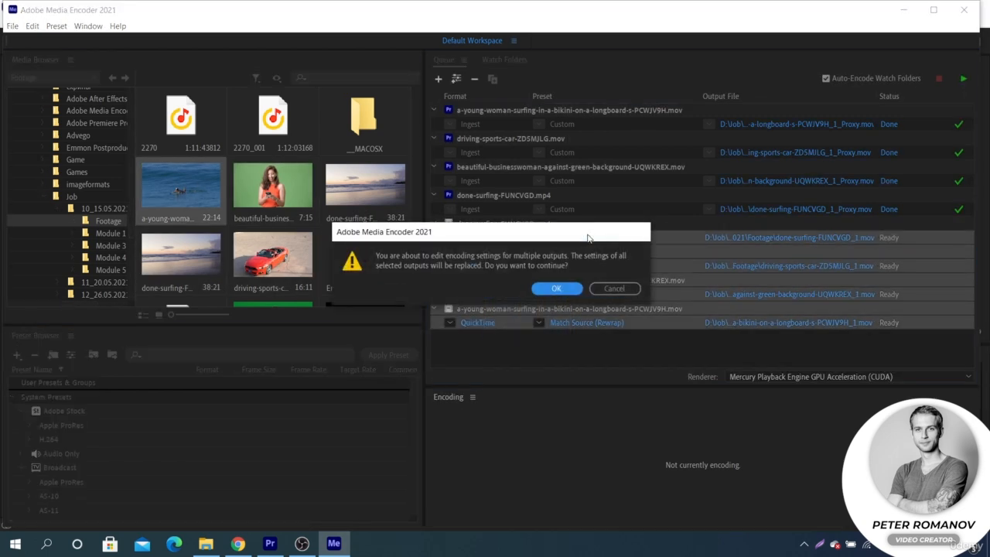
{"action": "left_click", "coordinate": [560, 287]}
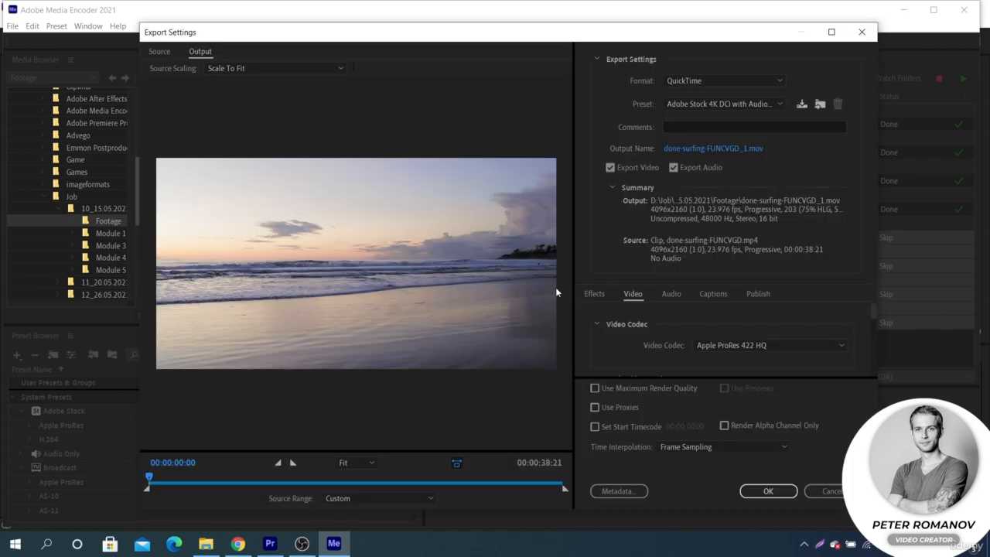
{"action": "left_click", "coordinate": [713, 101]}
{"action": "scroll", "coordinate": [710, 135], "scroll_direction": "down", "scroll_amount": 1}
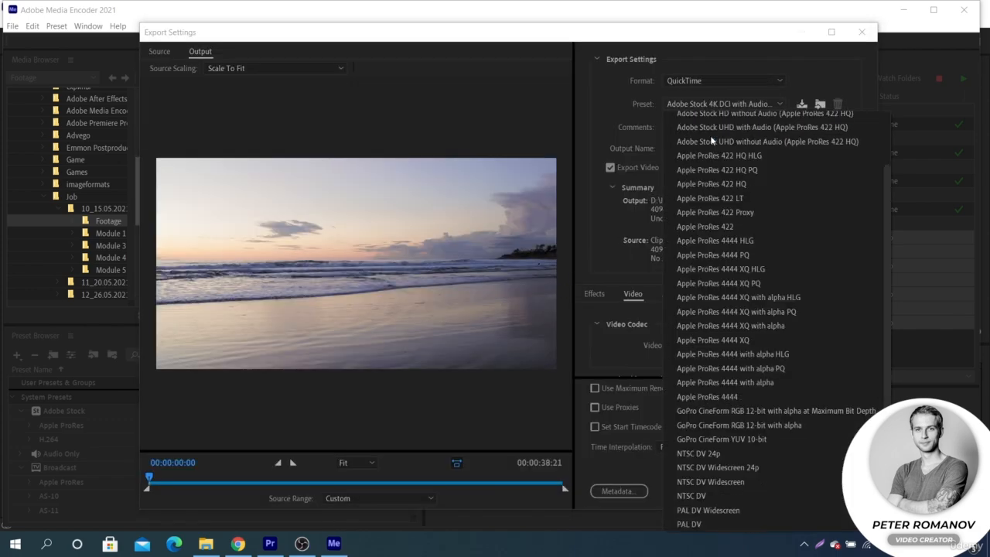
{"action": "left_click", "coordinate": [749, 414]}
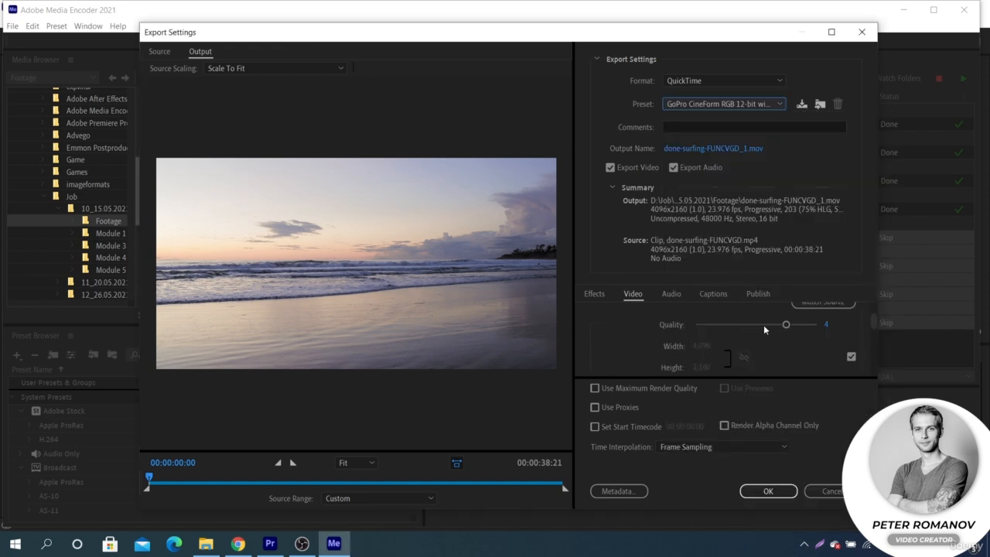
{"action": "left_click_drag", "start_coordinate": [787, 326], "coordinate": [725, 332]}
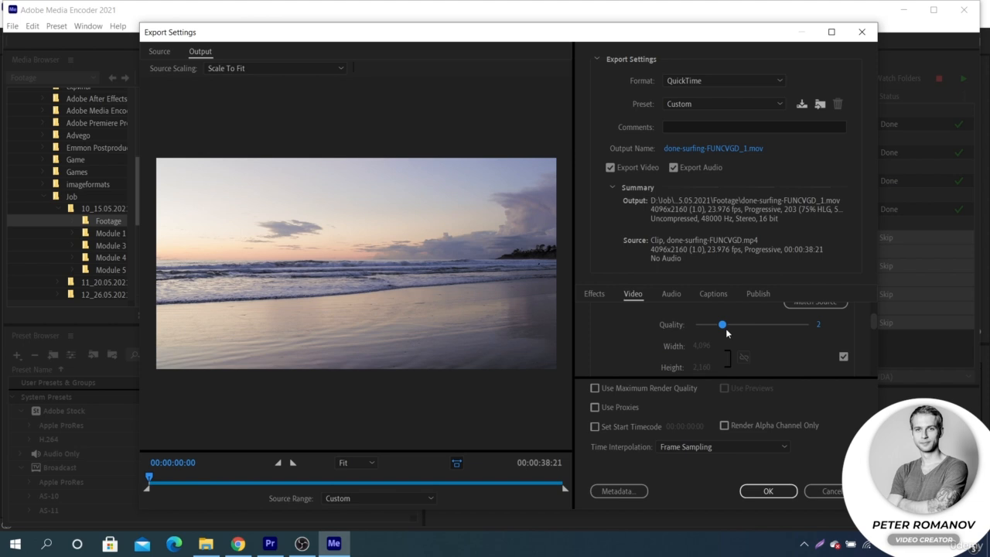
- Stop matching the source size, set the output frame to 1280 x 720, confirm, and start the encoding queue
{"action": "scroll", "coordinate": [737, 343], "scroll_direction": "down", "scroll_amount": 1}
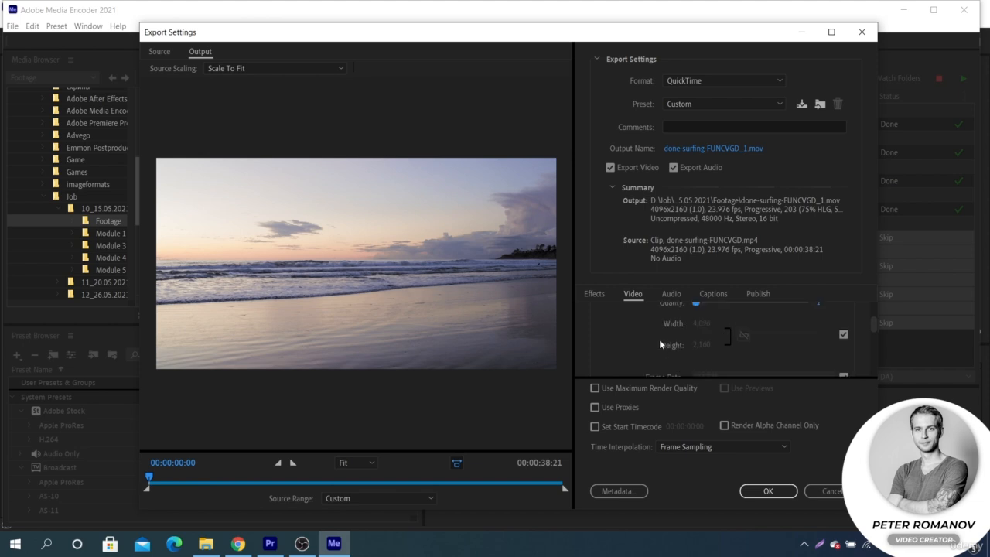
{"action": "left_click", "coordinate": [843, 335]}
{"action": "left_click", "coordinate": [700, 324]}
{"action": "type", "text": "12"}
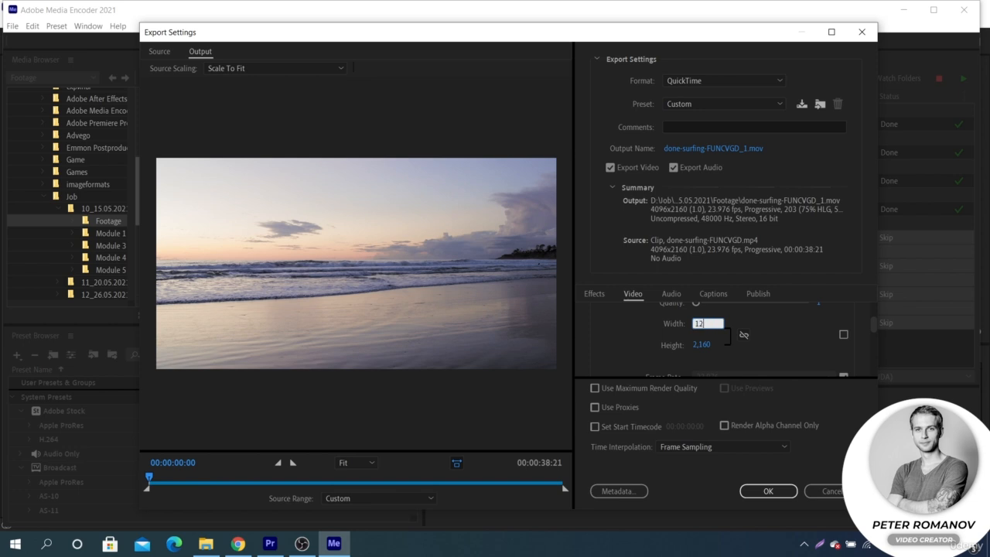
{"action": "type", "text": "80"}
{"action": "left_click", "coordinate": [761, 354]}
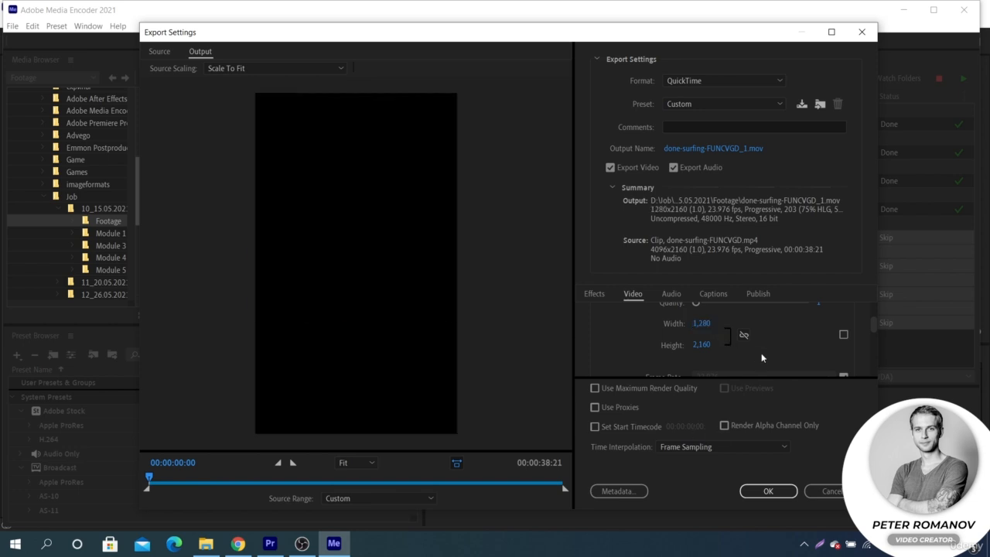
{"action": "left_click", "coordinate": [702, 345]}
{"action": "type", "text": "720"}
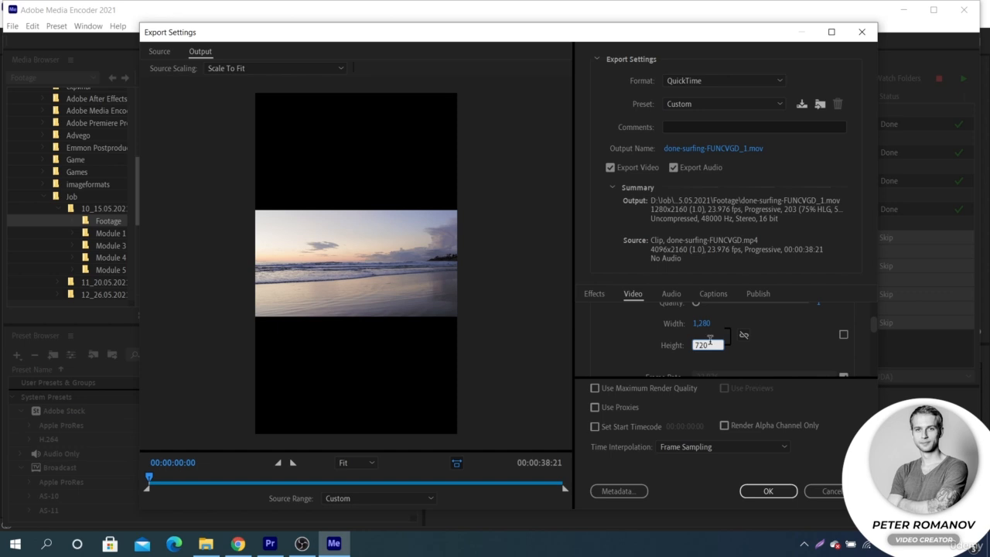
{"action": "left_click", "coordinate": [762, 351]}
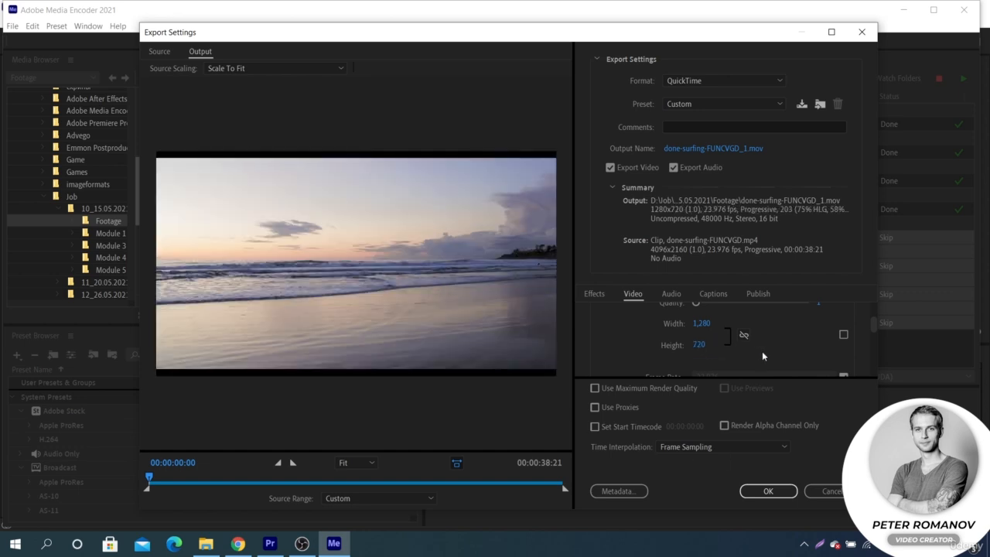
{"action": "left_click", "coordinate": [768, 492]}
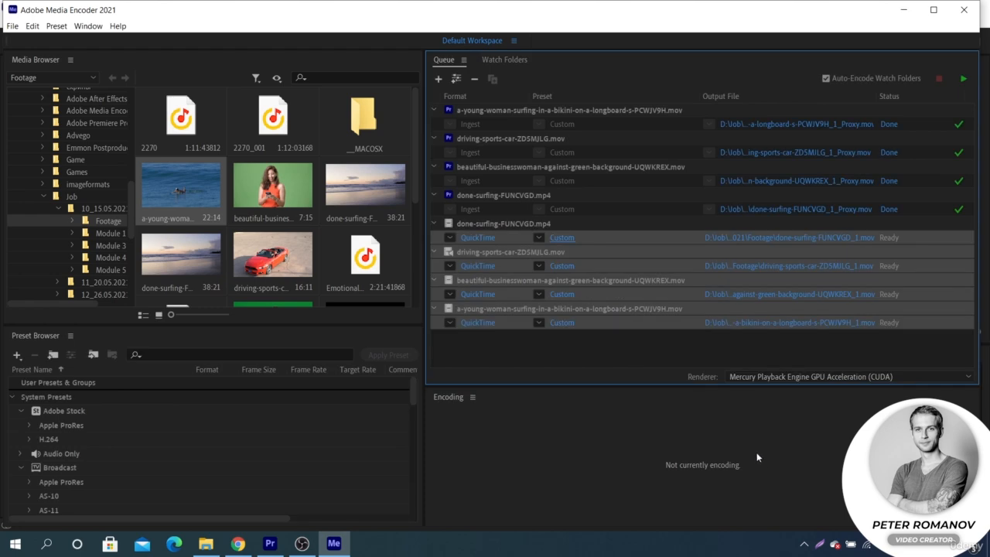
{"action": "left_click", "coordinate": [964, 81]}
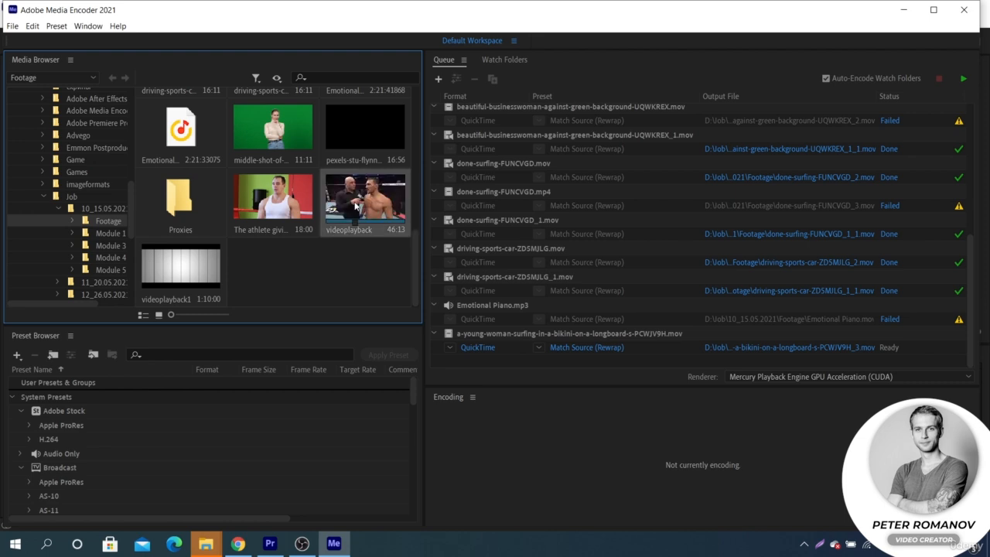
- Add the videoplayback clip to the encoding queue
{"action": "left_click_drag", "start_coordinate": [355, 205], "coordinate": [481, 365]}
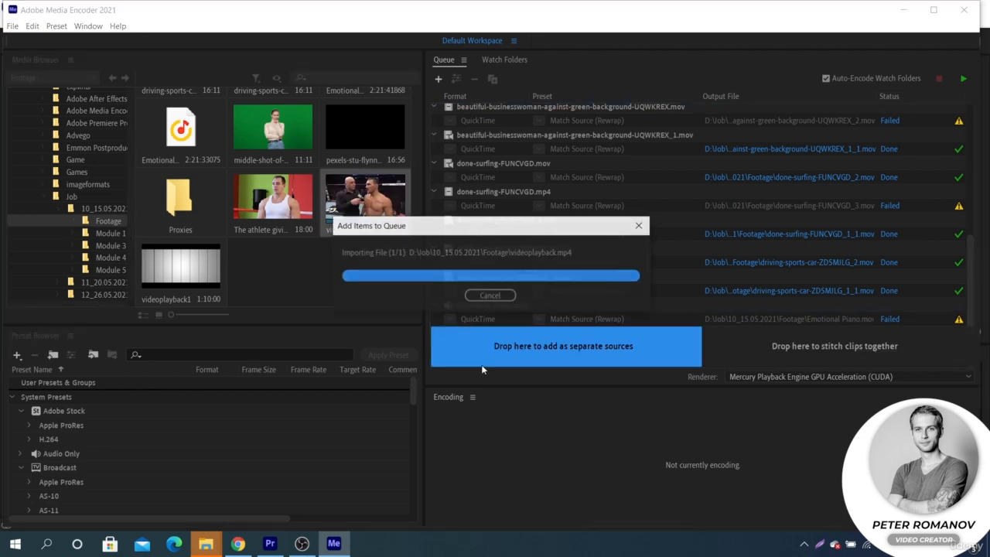
{"action": "scroll", "coordinate": [485, 312], "scroll_direction": "down", "scroll_amount": 6}
{"action": "scroll", "coordinate": [485, 312], "scroll_direction": "up", "scroll_amount": 1}
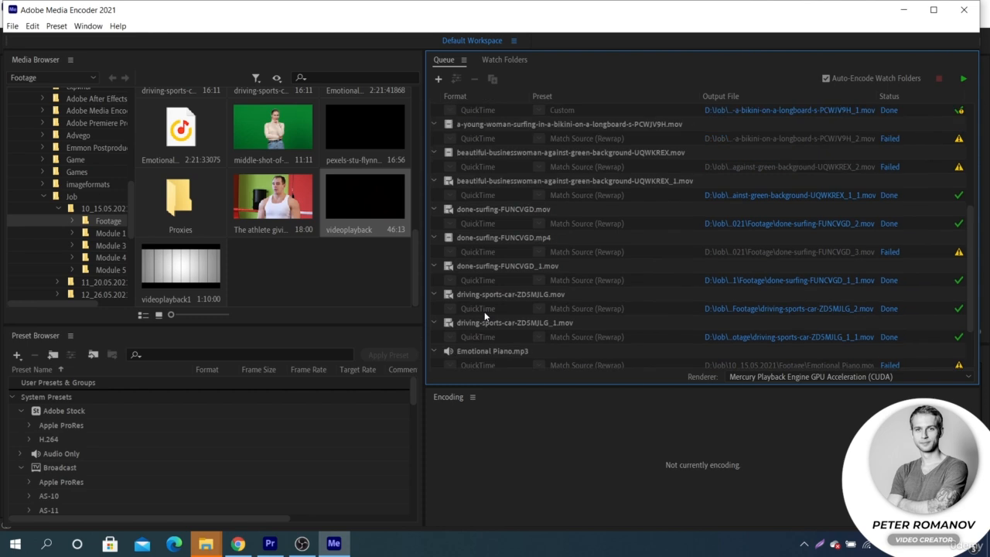
{"action": "scroll", "coordinate": [485, 316], "scroll_direction": "down", "scroll_amount": 3}
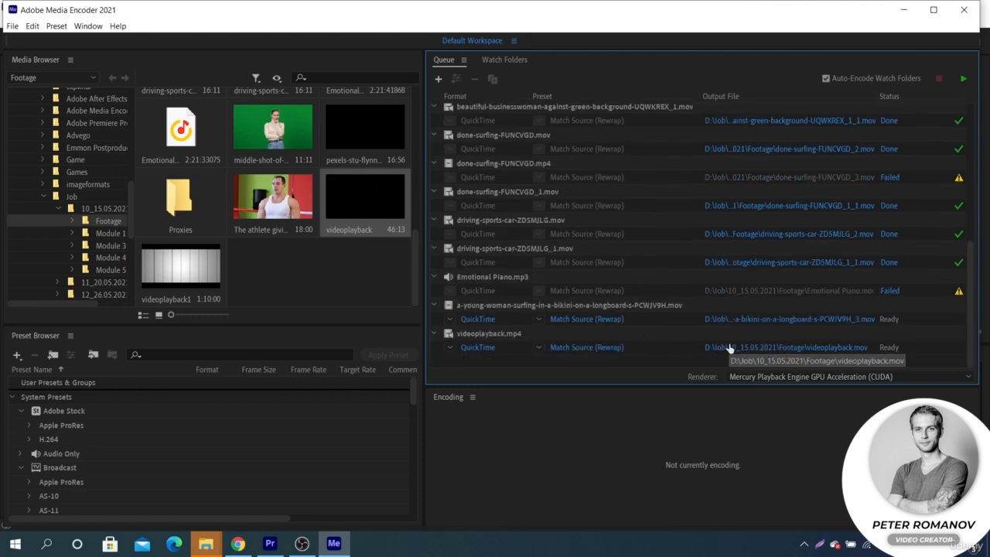
- Save the videoplayback clip's output file as videoplayback in the Footage folder
{"action": "mouse_move", "coordinate": [515, 340]}
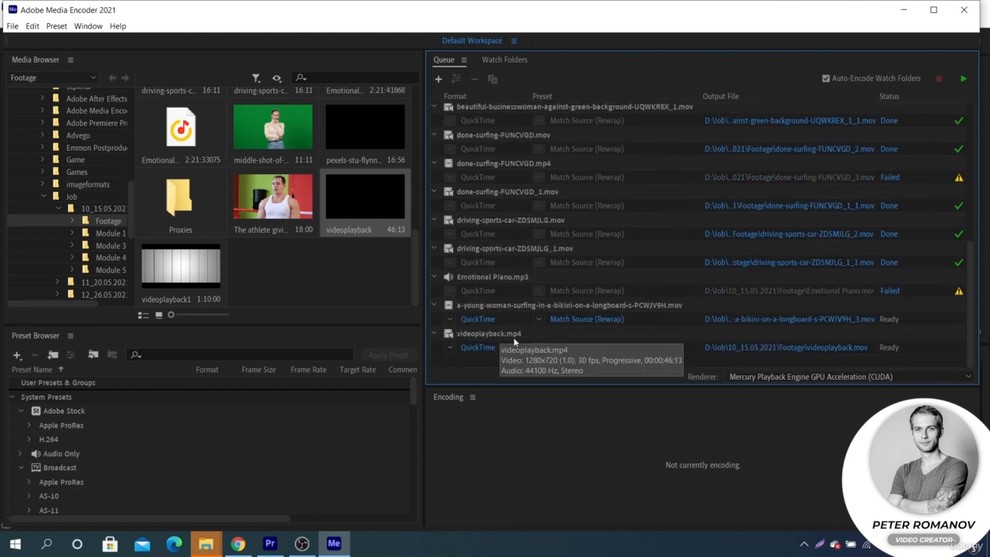
{"action": "left_click", "coordinate": [744, 348]}
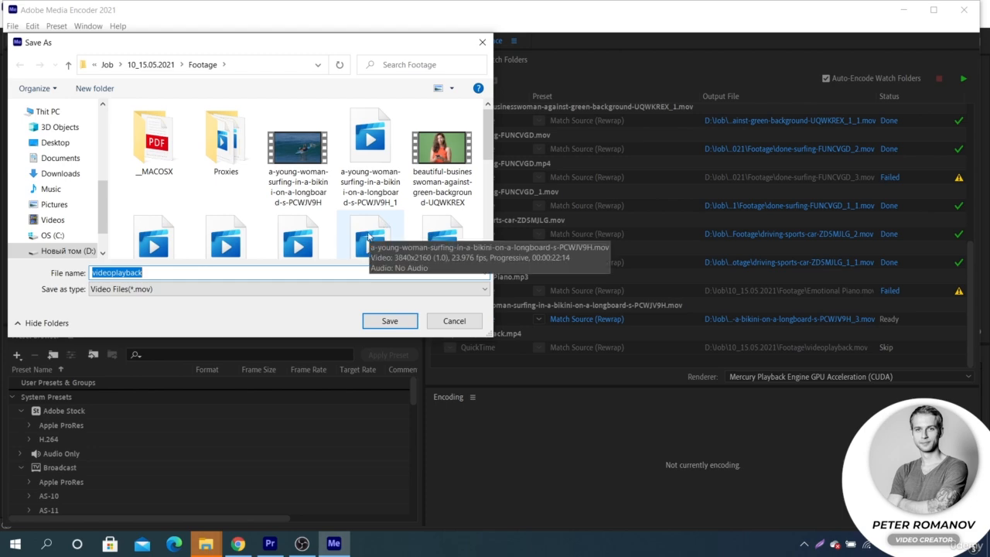
{"action": "left_click", "coordinate": [382, 322]}
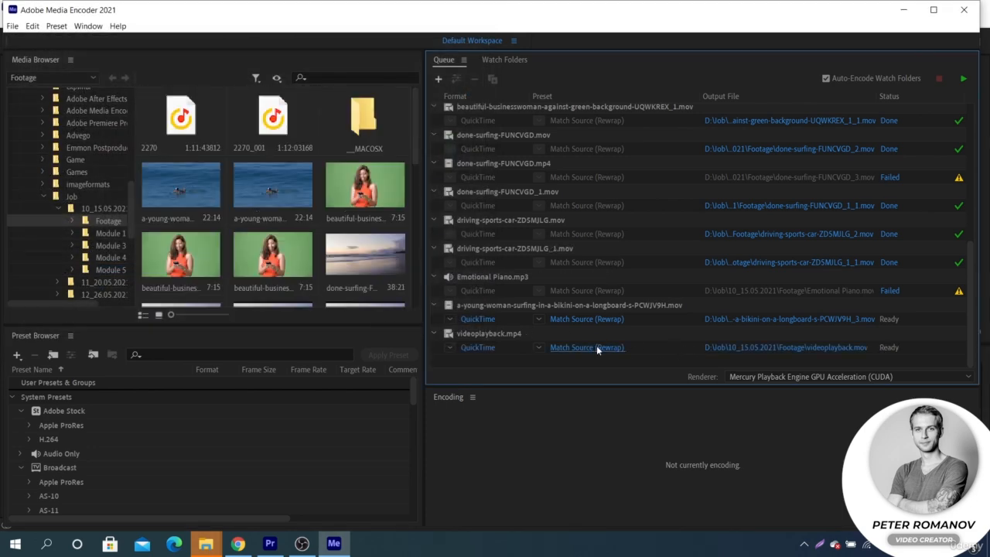
- Open the videoplayback item's export settings, choose the GoPro CineForm YUV 10-bit preset and set quality to 1
{"action": "left_click", "coordinate": [596, 348]}
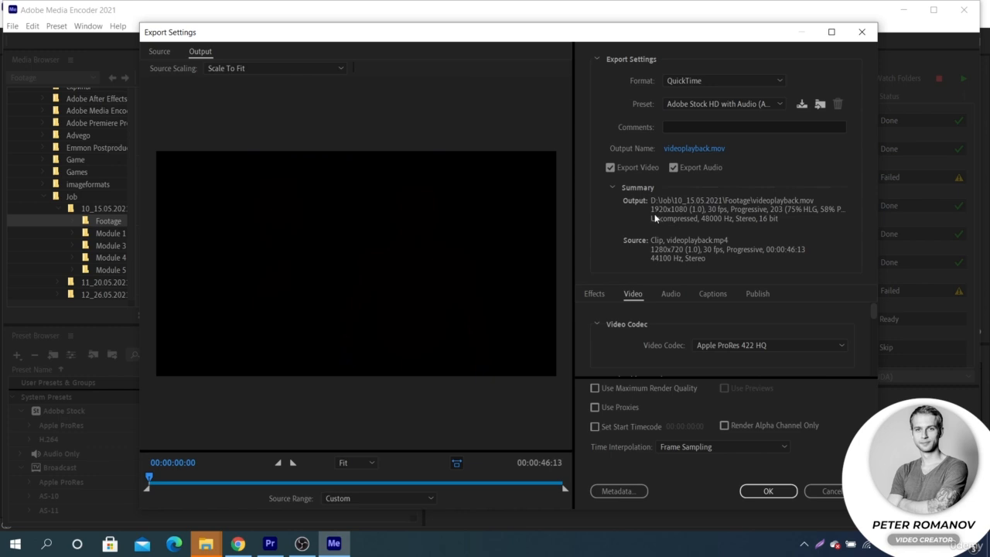
{"action": "left_click", "coordinate": [712, 102]}
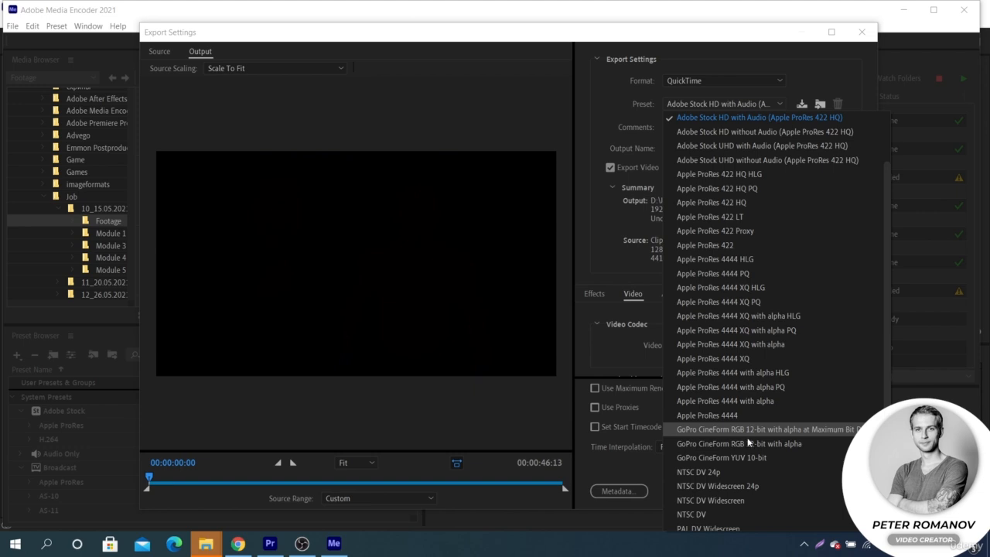
{"action": "left_click", "coordinate": [744, 457]}
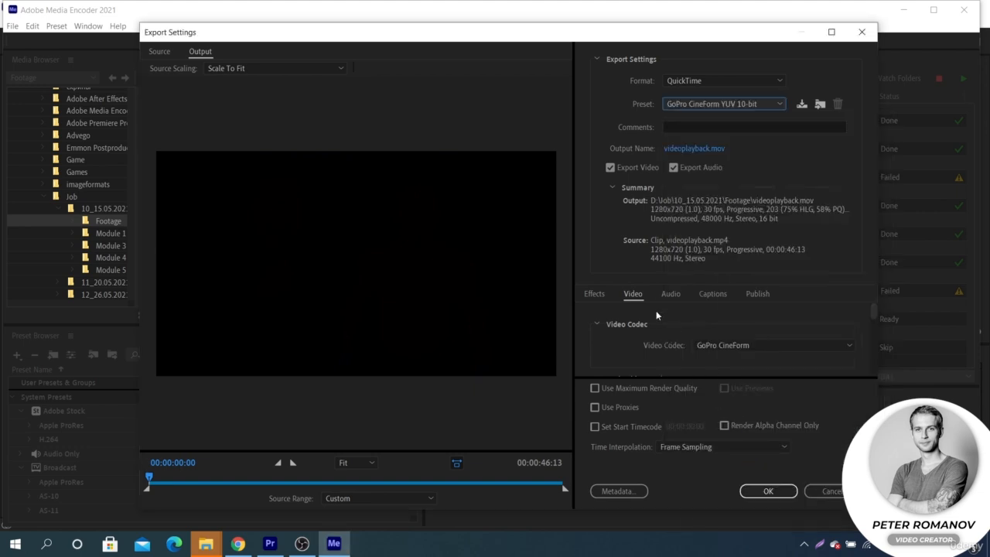
{"action": "scroll", "coordinate": [656, 310], "scroll_direction": "down", "scroll_amount": 2}
{"action": "left_click_drag", "start_coordinate": [777, 326], "coordinate": [647, 325]}
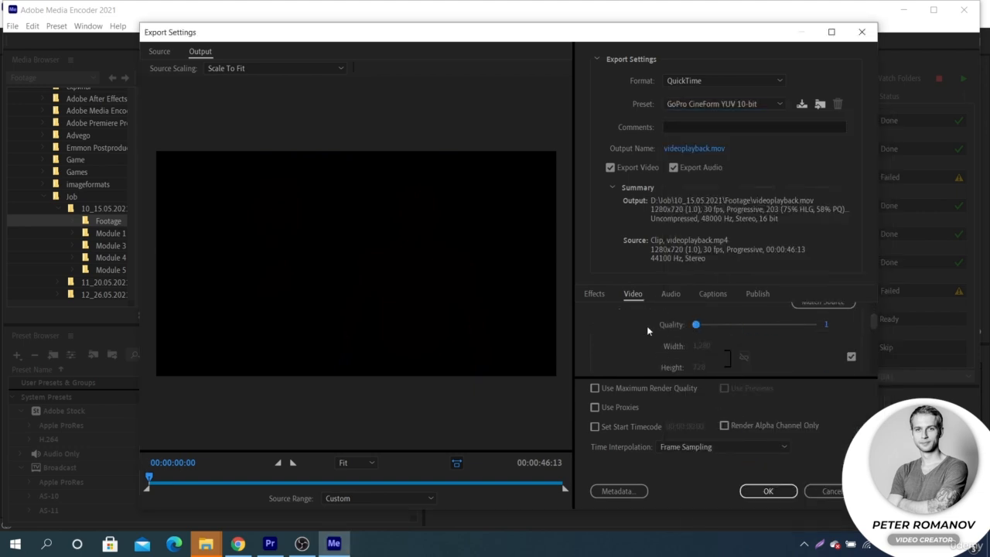
- Stop matching the source frame size and set the output width to 1920
{"action": "scroll", "coordinate": [685, 325], "scroll_direction": "down", "scroll_amount": 1}
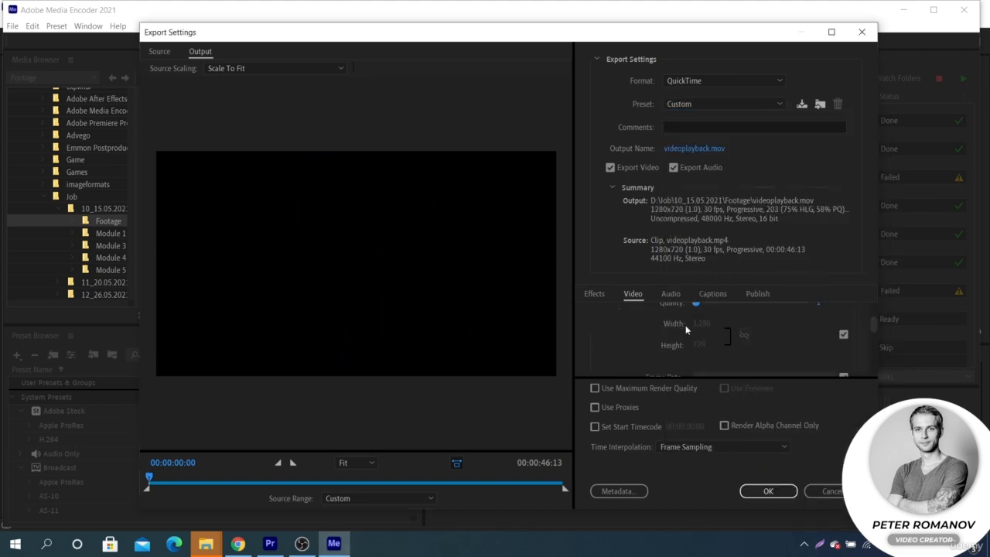
{"action": "left_click", "coordinate": [844, 335]}
{"action": "scroll", "coordinate": [812, 342], "scroll_direction": "down", "scroll_amount": 2}
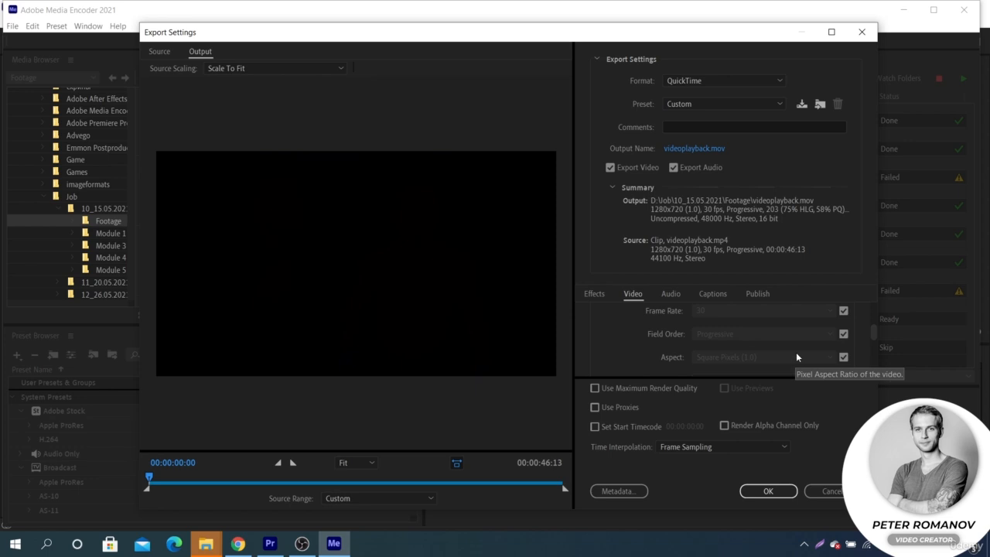
{"action": "scroll", "coordinate": [796, 352], "scroll_direction": "up", "scroll_amount": 1}
{"action": "scroll", "coordinate": [785, 338], "scroll_direction": "up", "scroll_amount": 1}
{"action": "scroll", "coordinate": [785, 338], "scroll_direction": "down", "scroll_amount": 2}
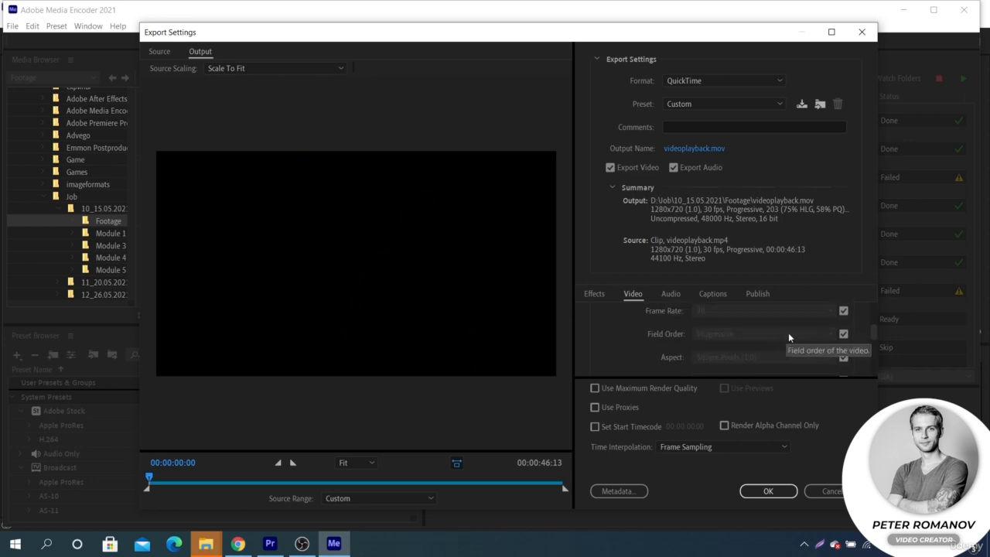
{"action": "scroll", "coordinate": [783, 329], "scroll_direction": "up", "scroll_amount": 1}
{"action": "scroll", "coordinate": [784, 328], "scroll_direction": "up", "scroll_amount": 1}
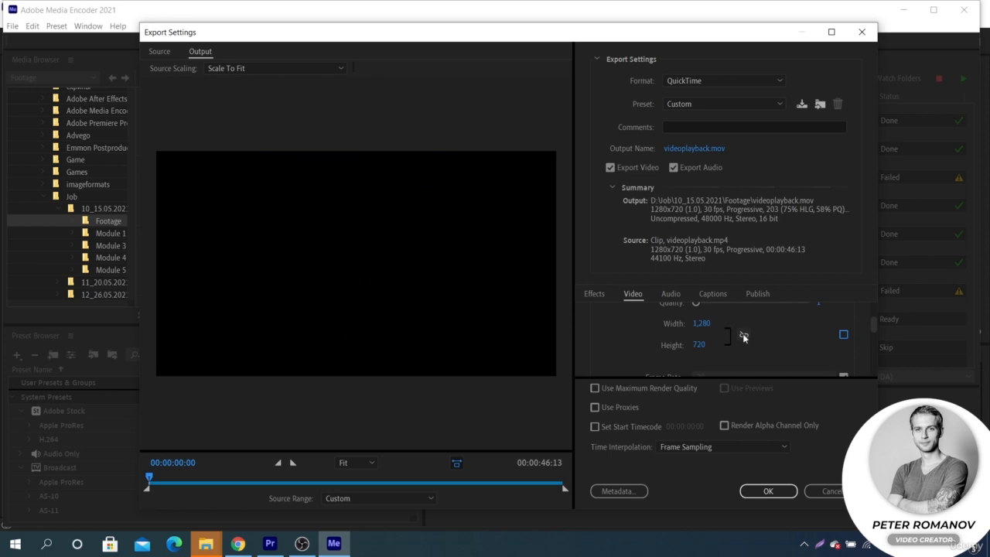
{"action": "left_click", "coordinate": [703, 324]}
{"action": "type", "text": "1920"}
{"action": "key", "text": "Return"}
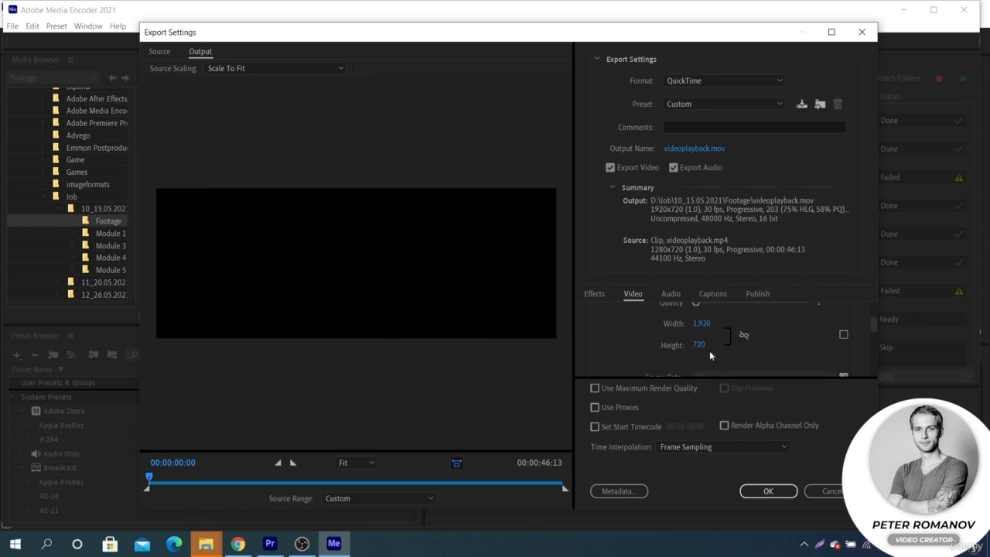
- Set the output height to 1600
{"action": "left_click", "coordinate": [701, 345]}
{"action": "type", "text": "1600"}
{"action": "key", "text": "Return"}
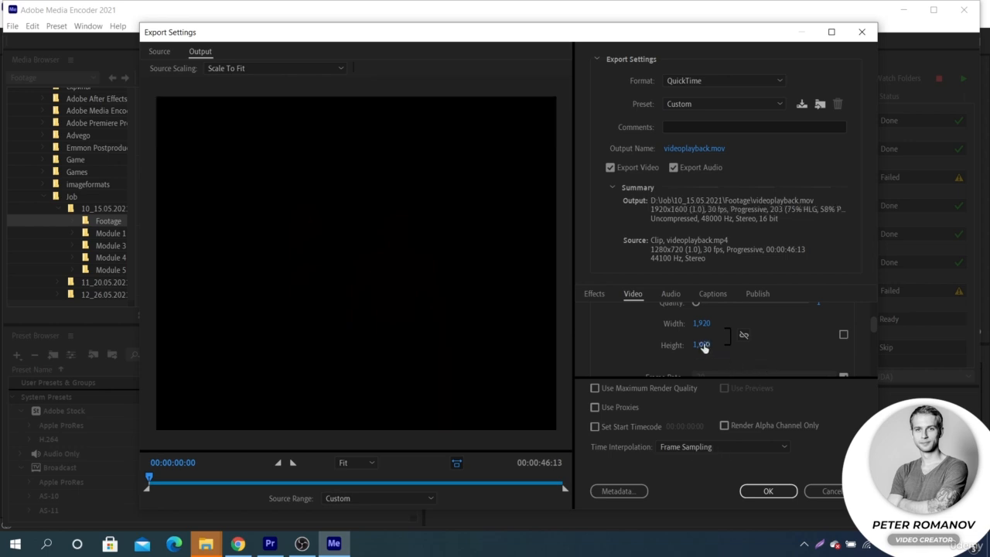
- Set the output height to 800 and confirm the export settings
{"action": "left_click", "coordinate": [706, 346]}
{"action": "type", "text": "800"}
{"action": "key", "text": "Return"}
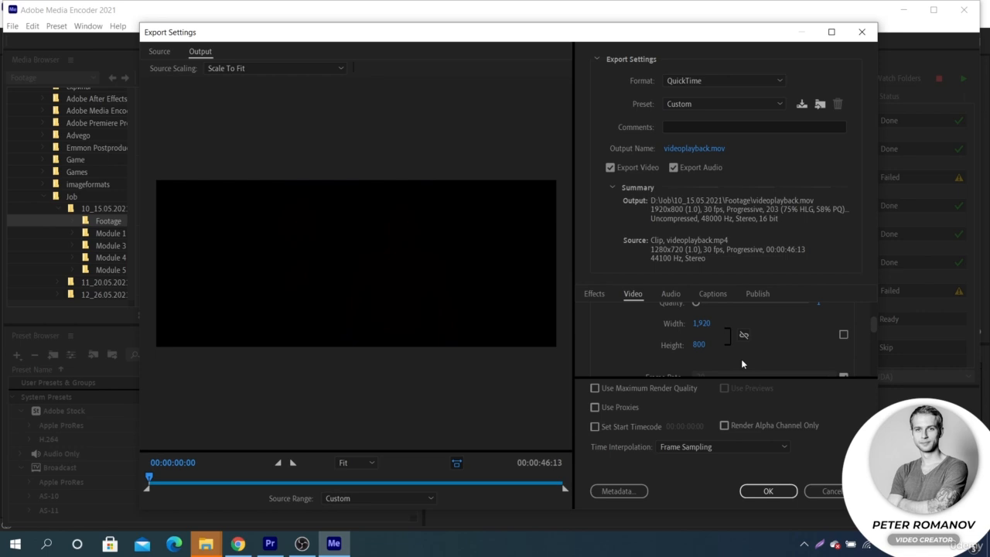
{"action": "left_click", "coordinate": [756, 491]}
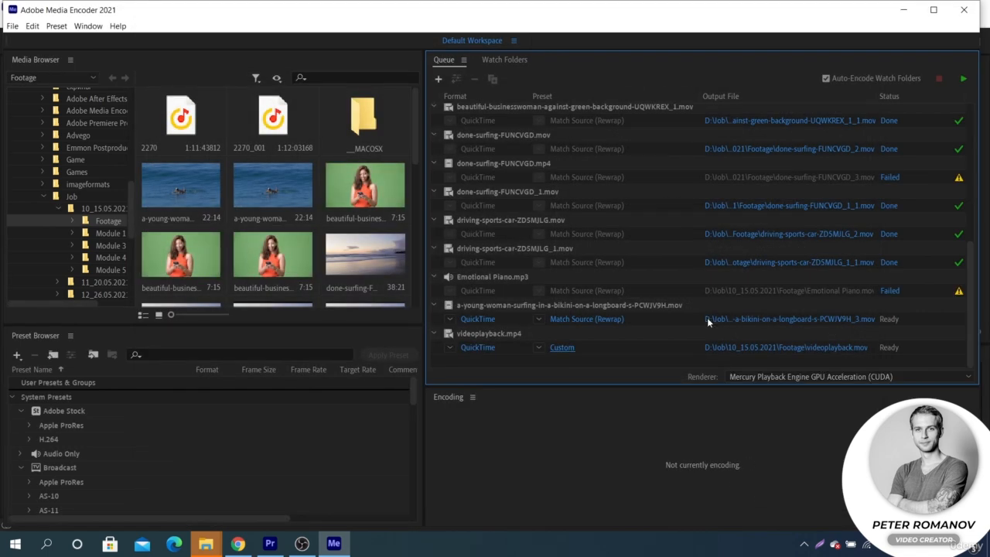